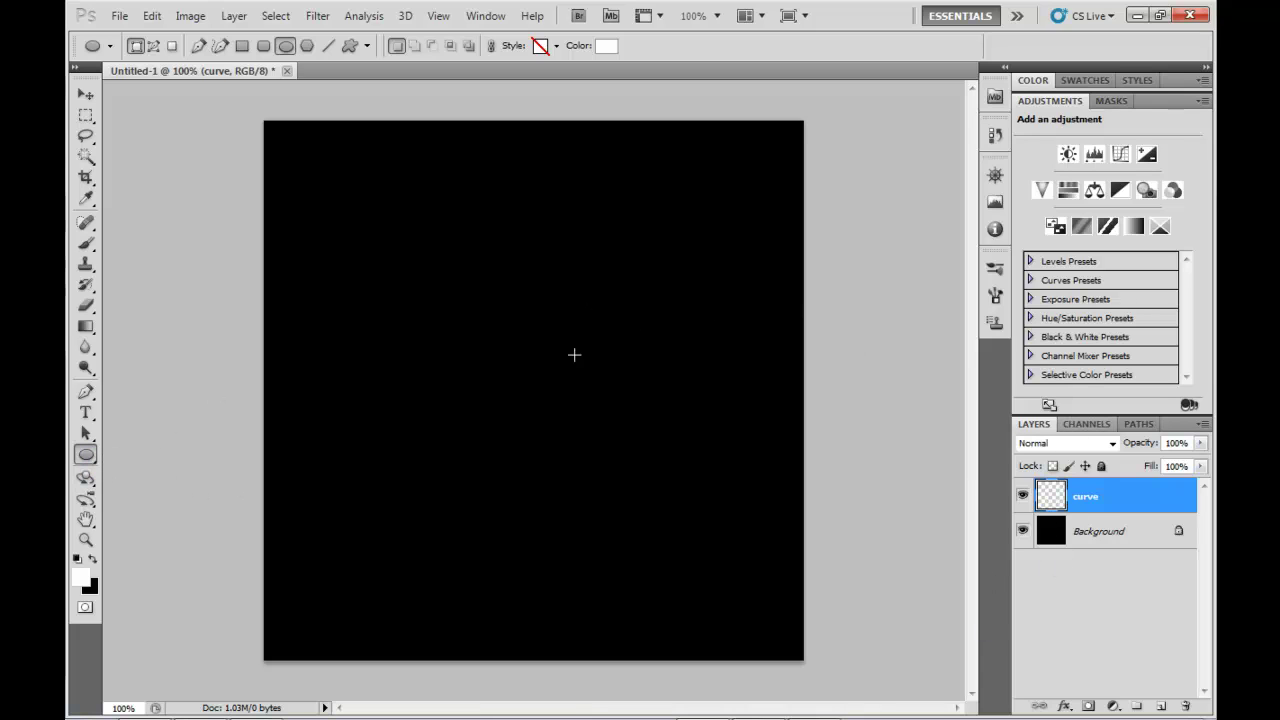
Drag a wide white ellipse across the middle of the black canvas on the curve layer
drag(388, 344, 707, 444)
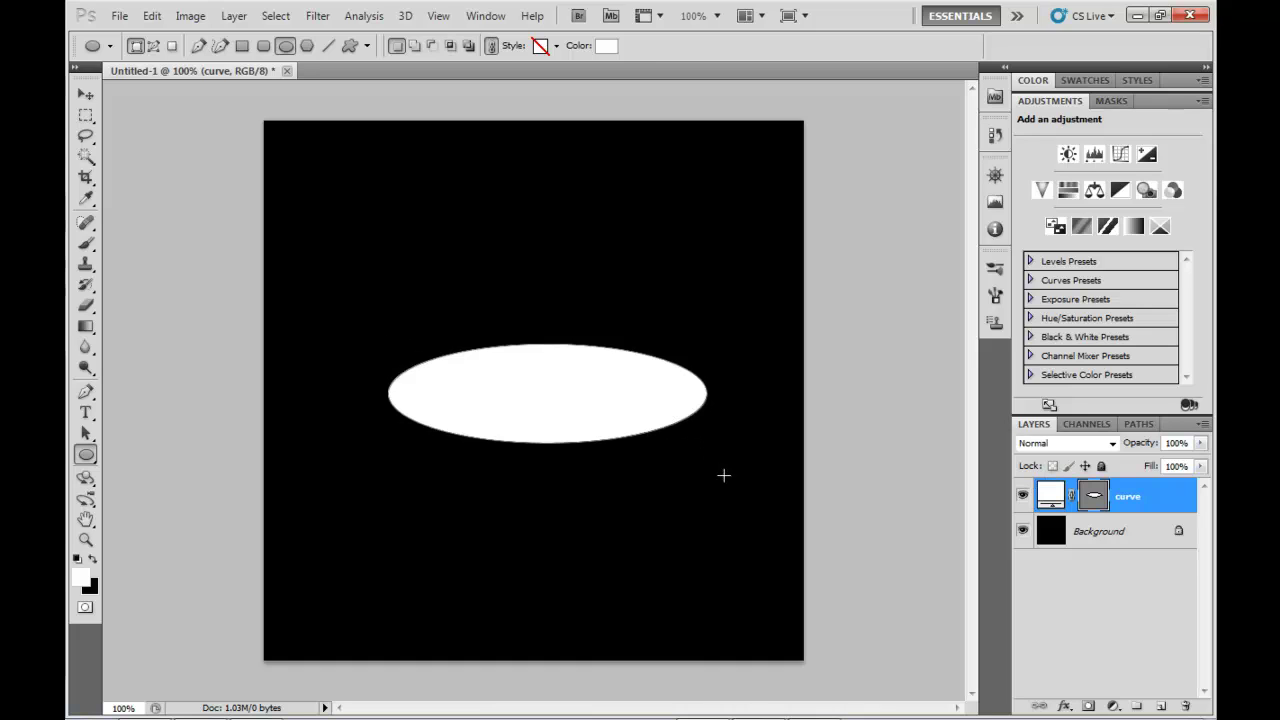
Add an Inner Shadow to the curve layer with 100% opacity, 0 px distance and 43 px size
double_click(1116, 496)
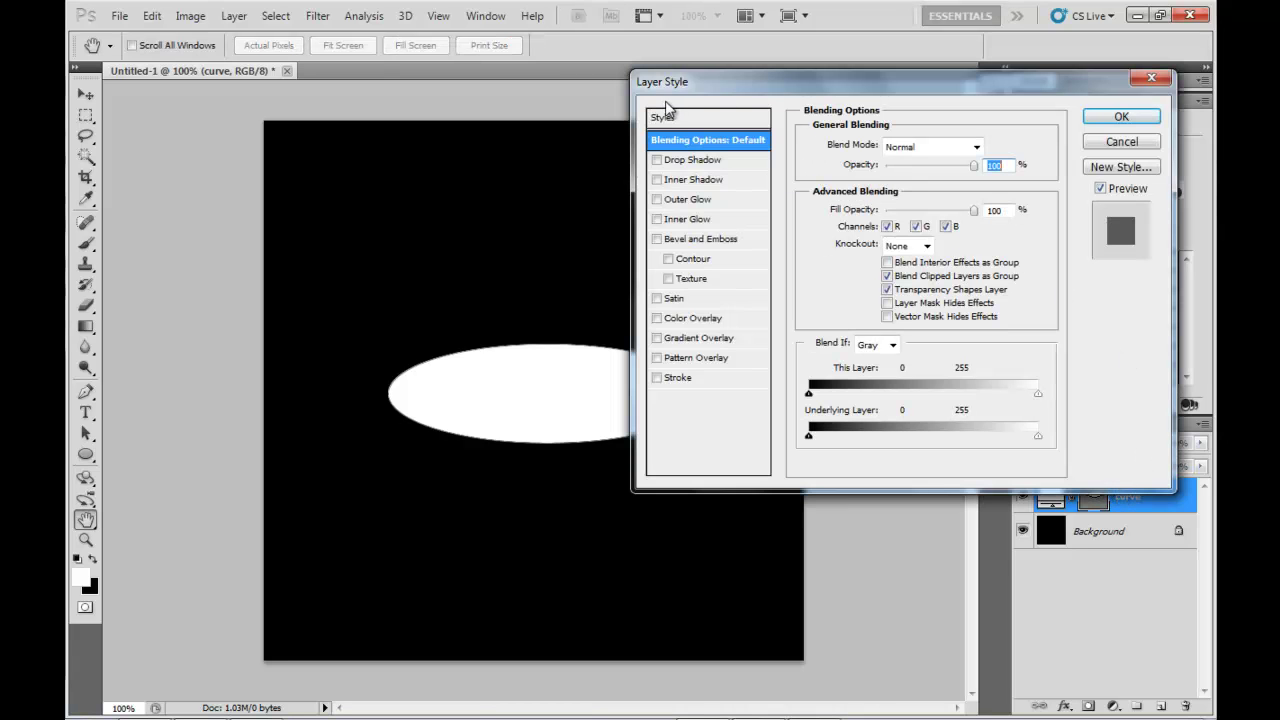
click(714, 182)
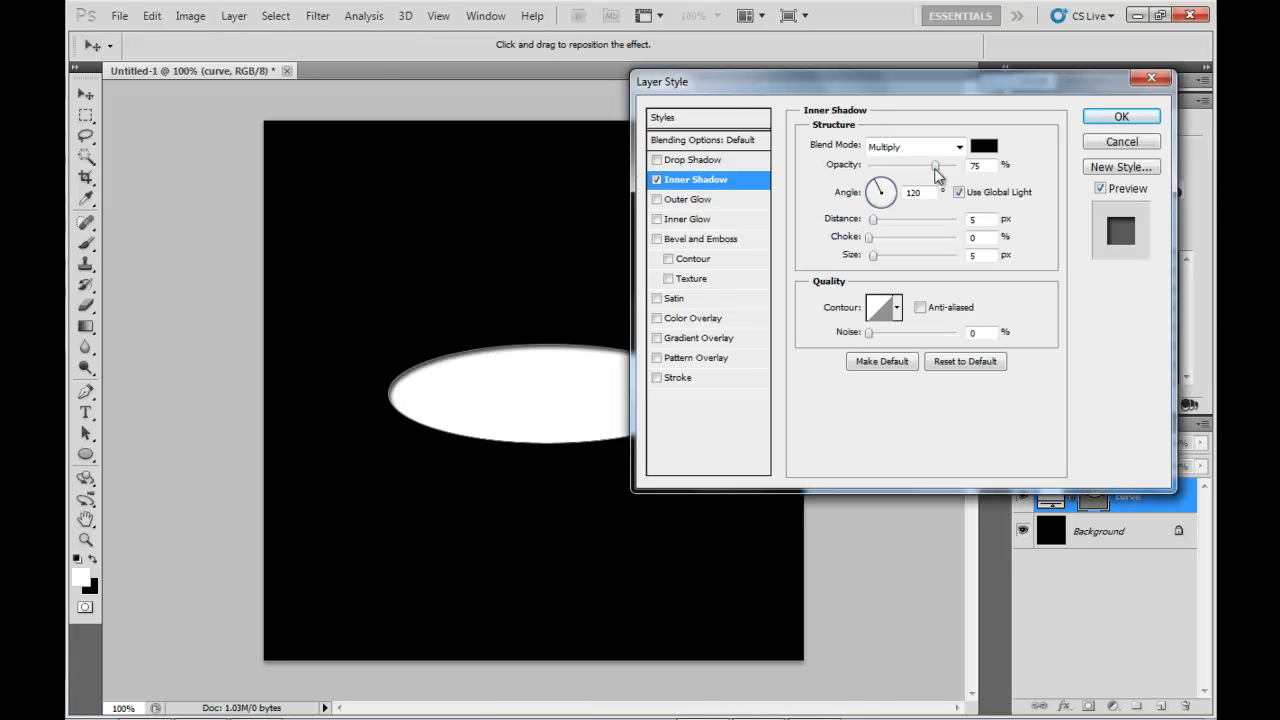
double_click(978, 166)
text(100)
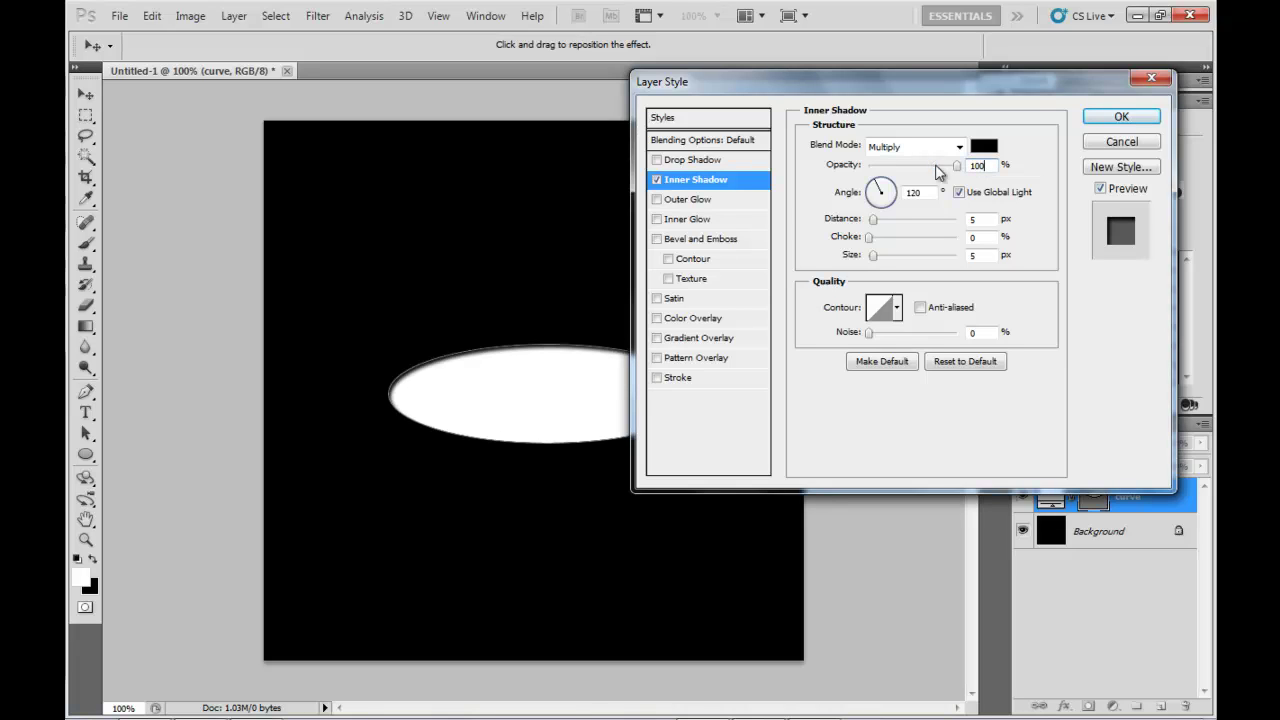
key(Tab)
key(Tab)
key(Tab)
text(0)
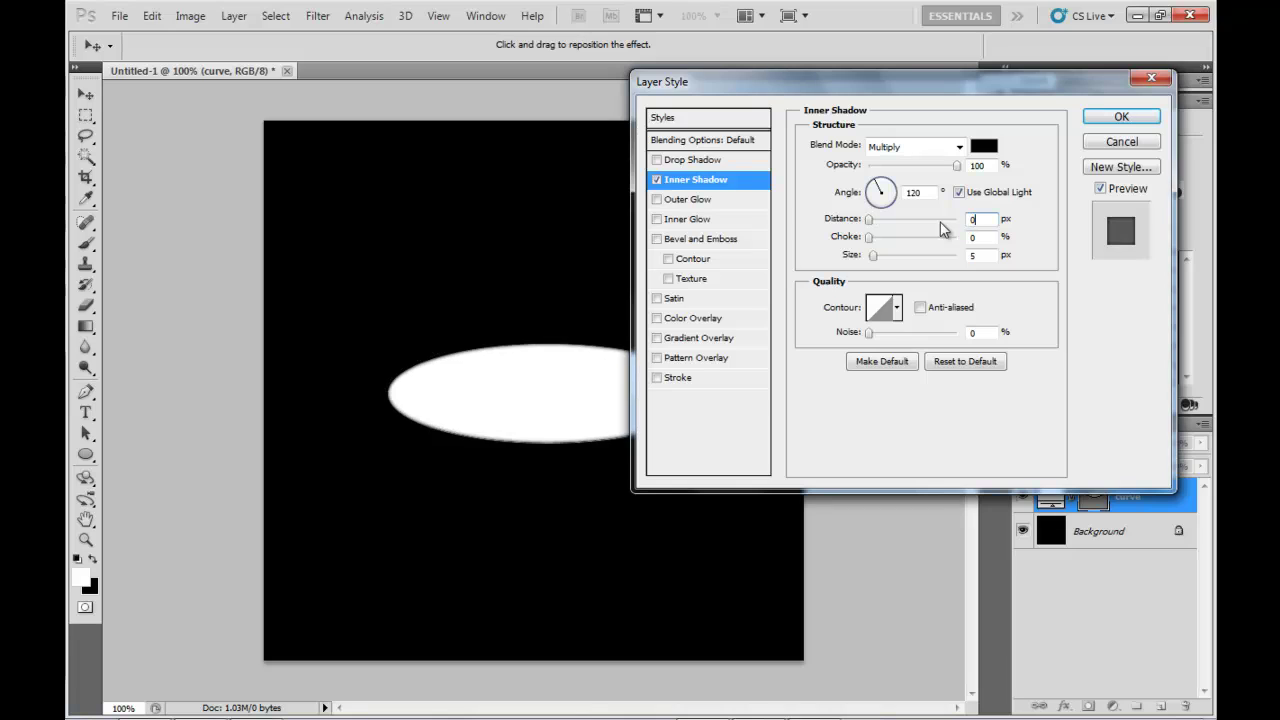
key(Tab)
key(Tab)
text(43)
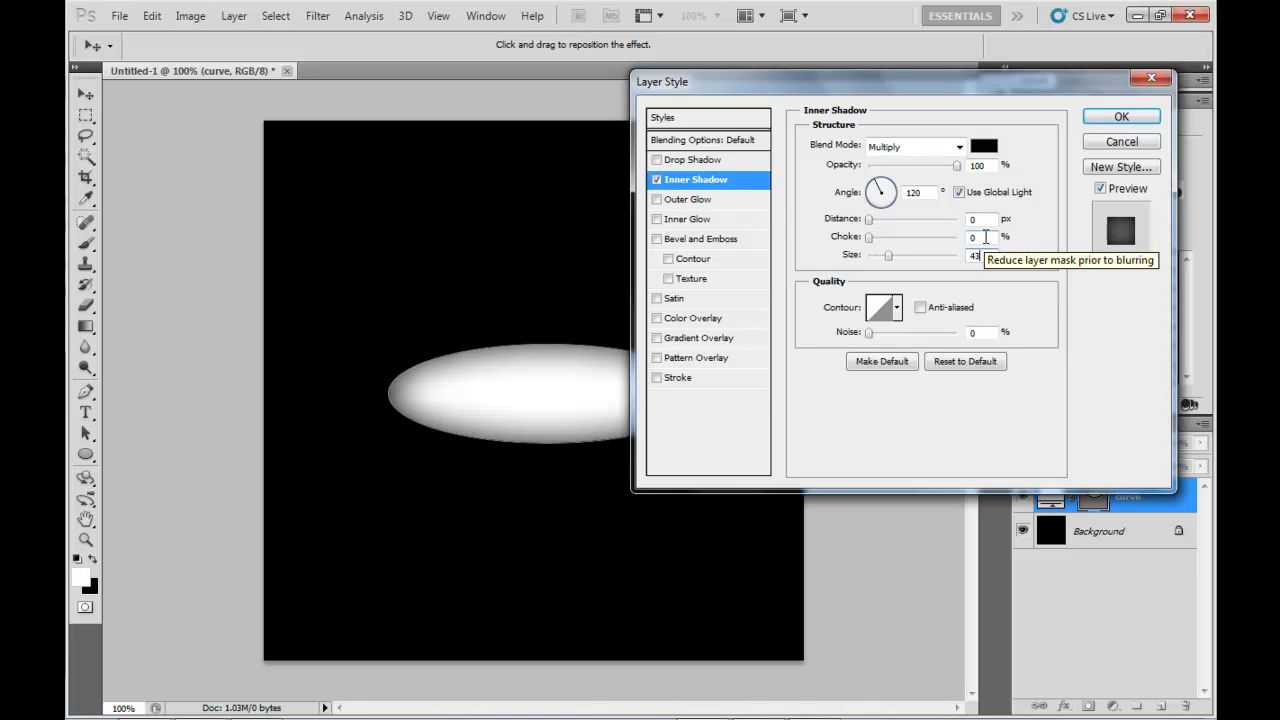
click(1121, 118)
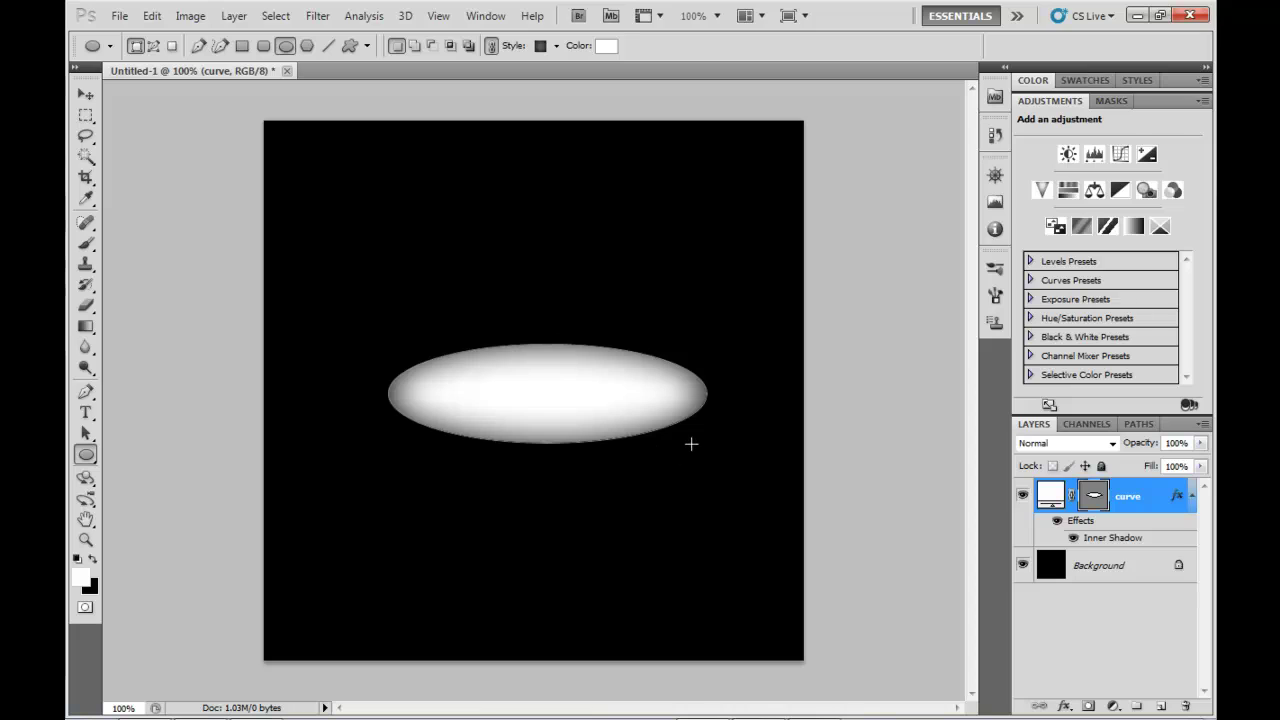
key(v)
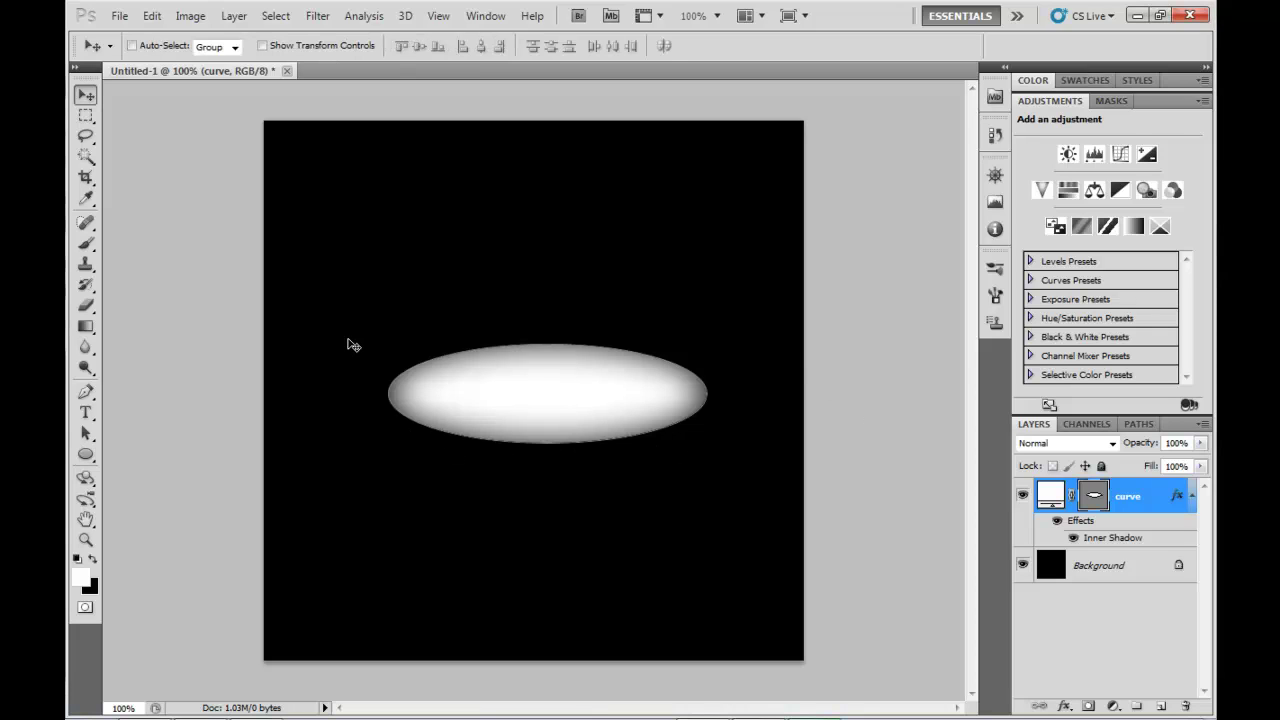
Put the ellipse path into Warp mode using Edit > Free Transform Path
click(154, 17)
click(253, 348)
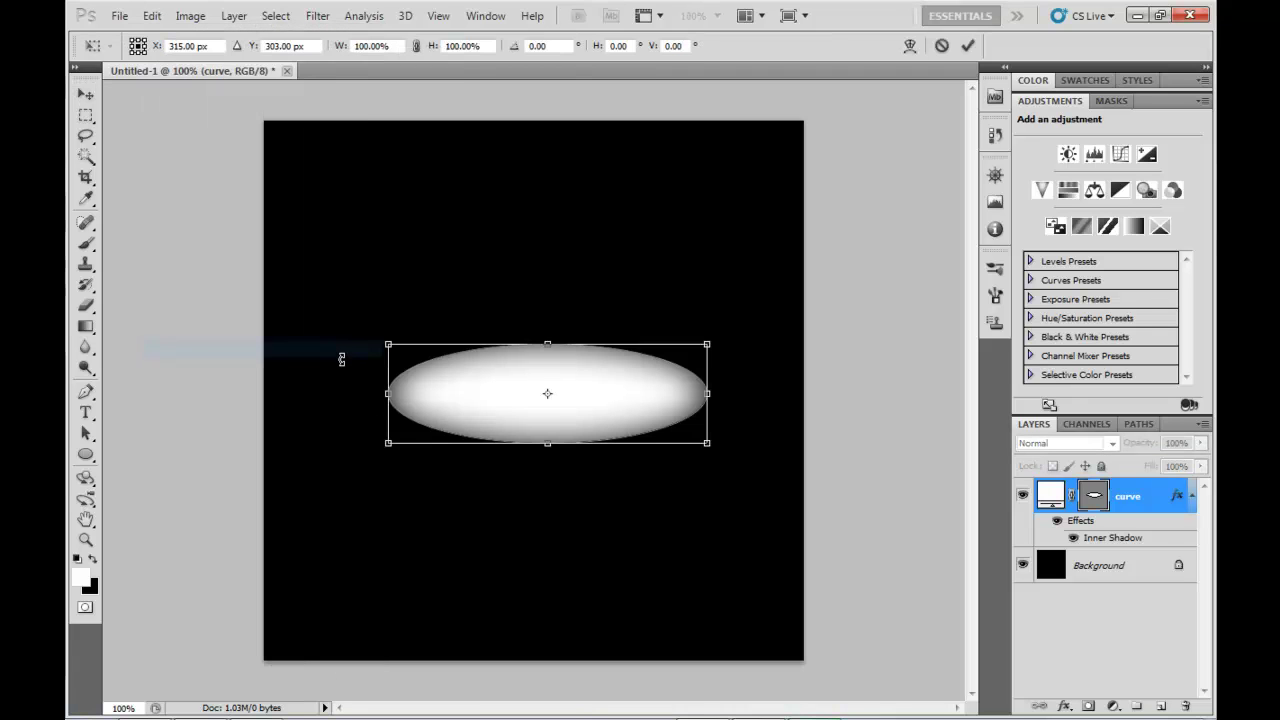
right_click(455, 380)
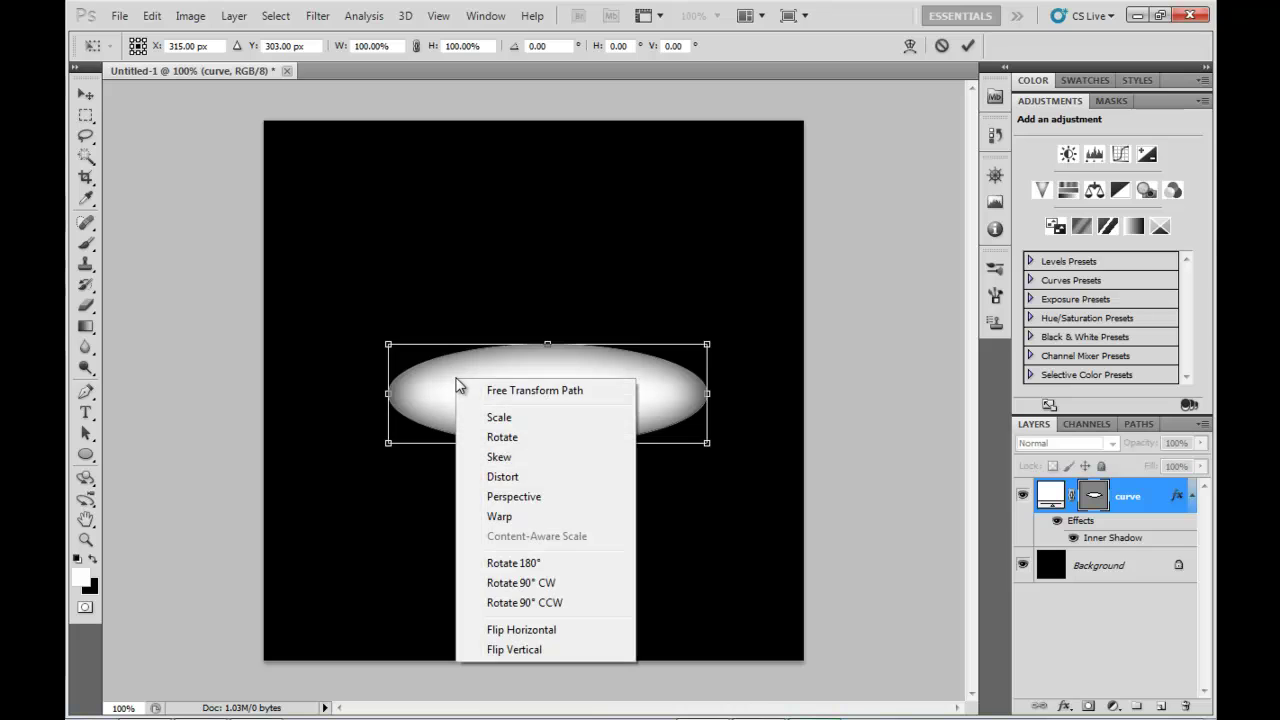
click(499, 516)
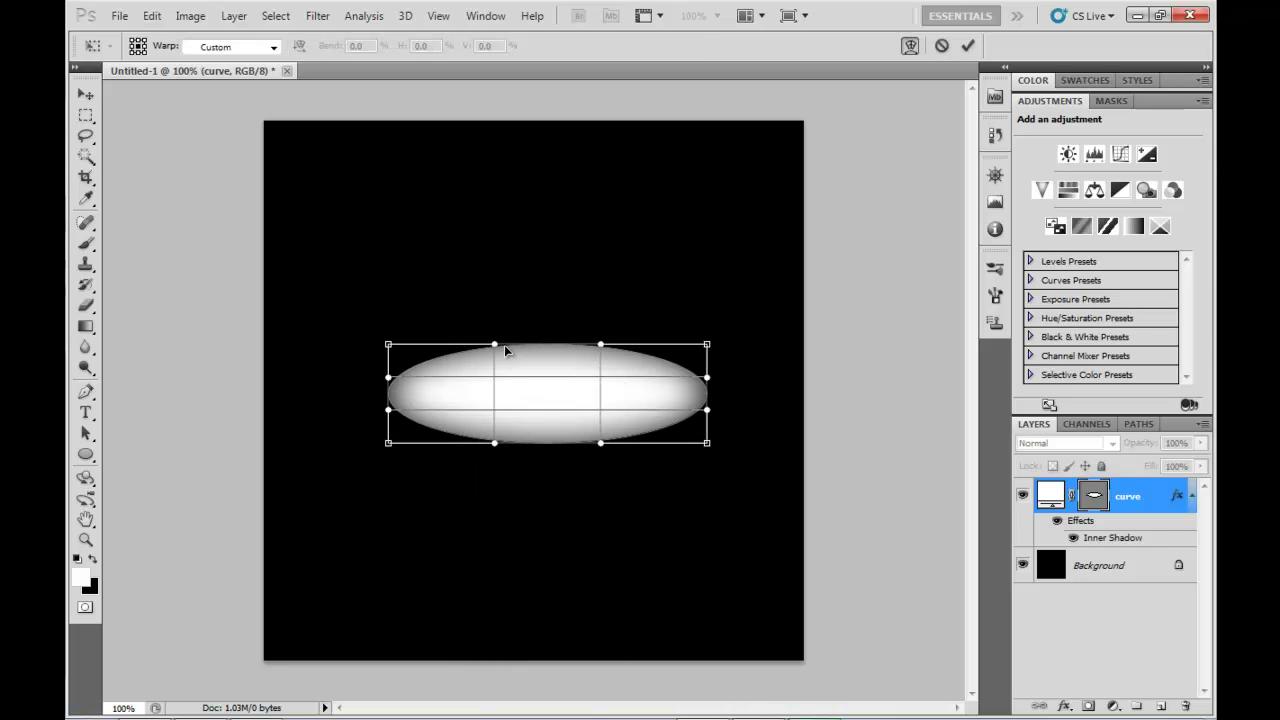
Bend the warp mesh into a curved hook-shaped swoosh toward the lower right
drag(501, 348, 354, 614)
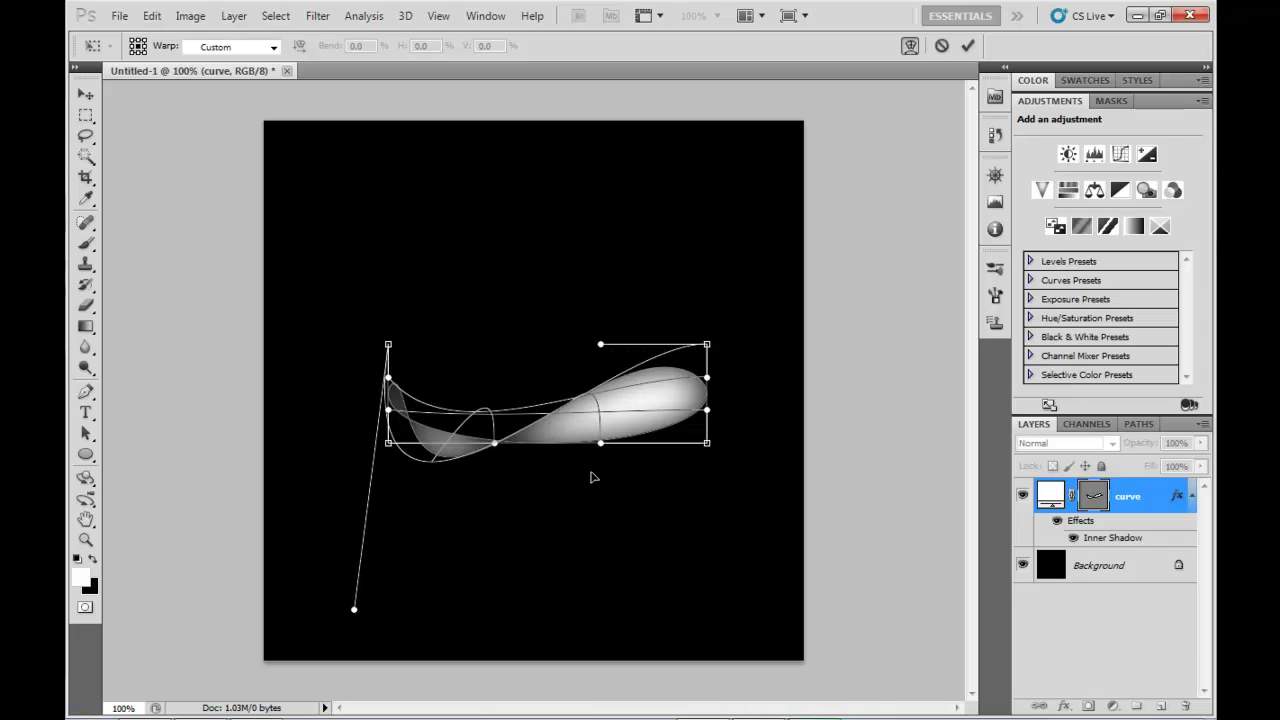
key(ctrl+z)
drag(571, 351, 588, 432)
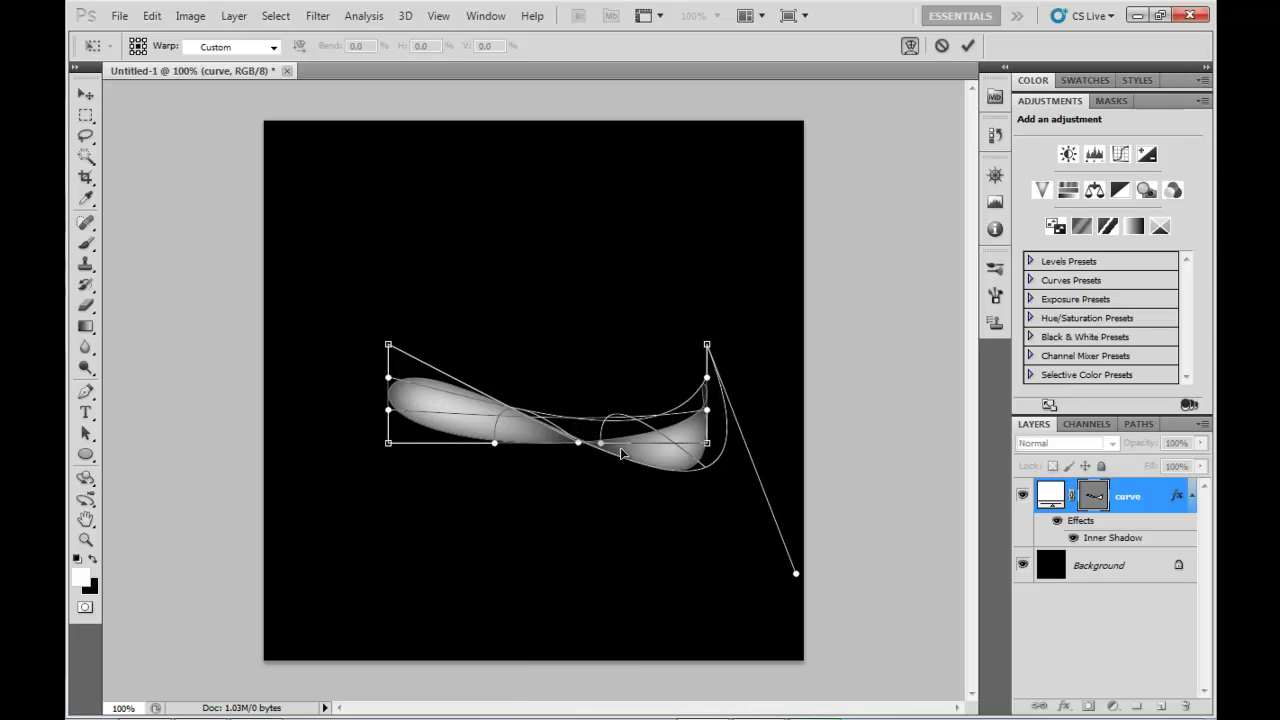
drag(618, 453, 626, 252)
drag(490, 290, 623, 360)
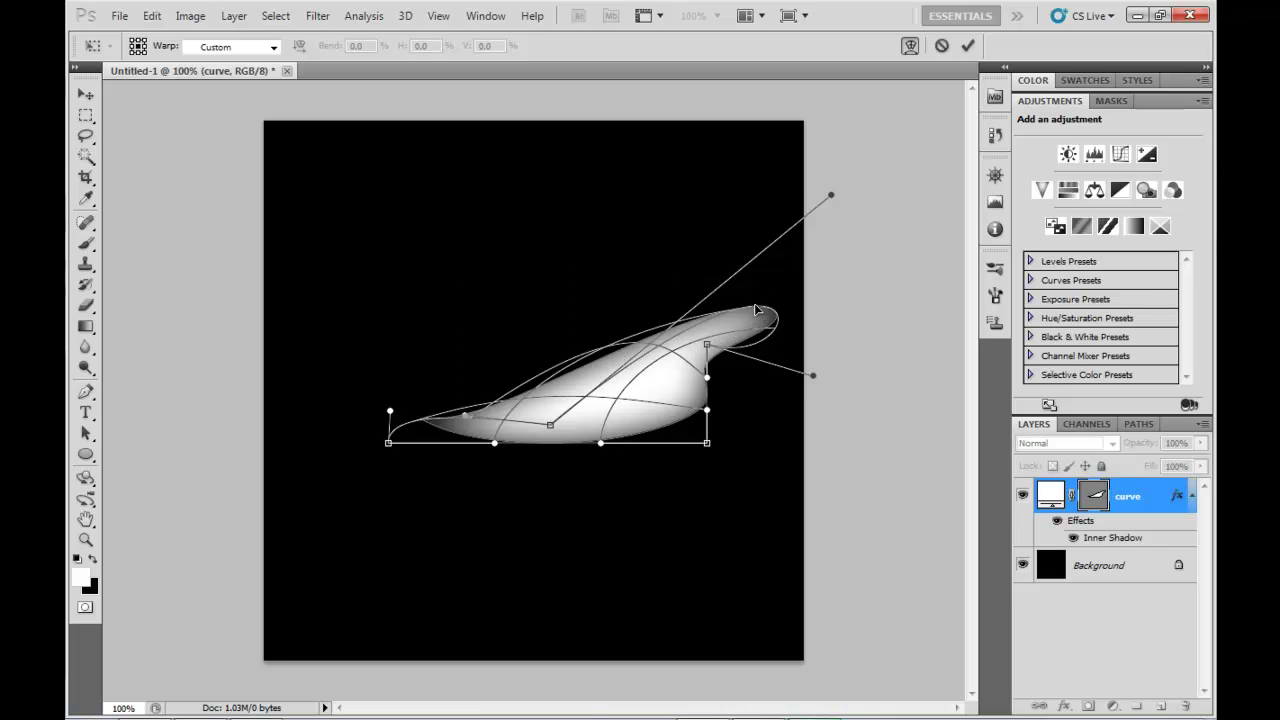
drag(722, 318, 638, 218)
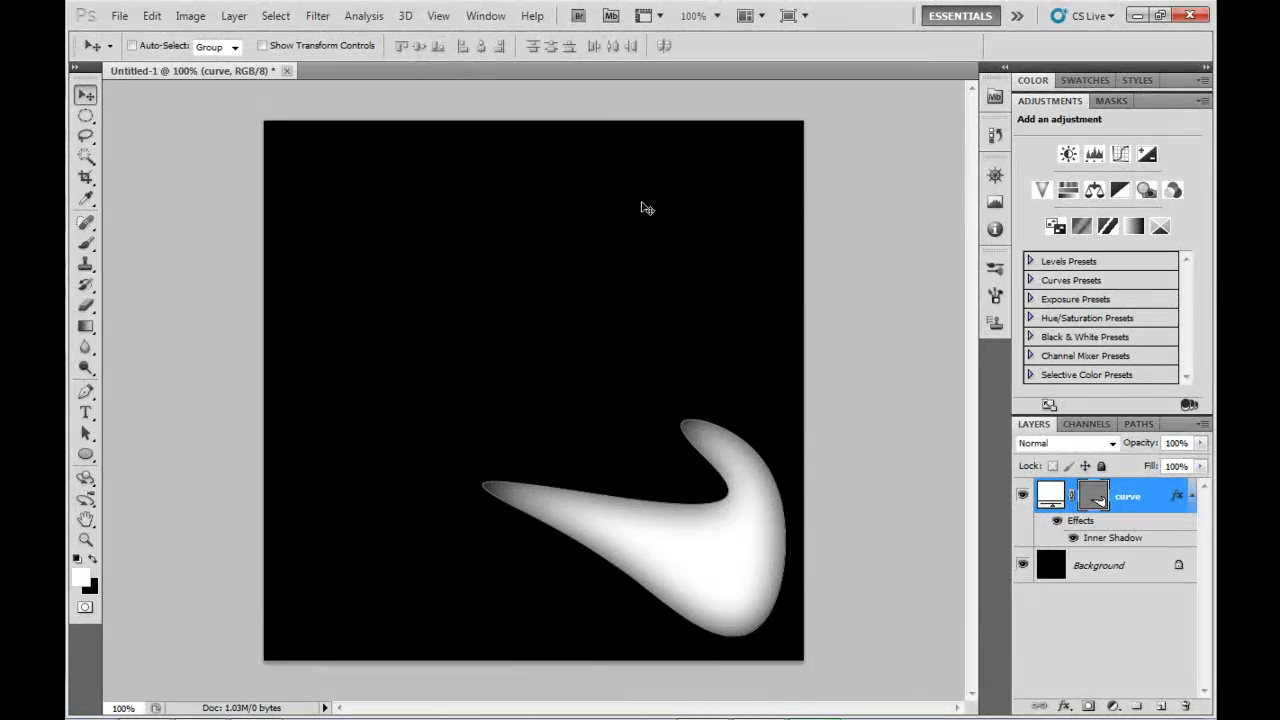
Create a new layer named shape2 and make an elliptical selection in the upper left
click(86, 117)
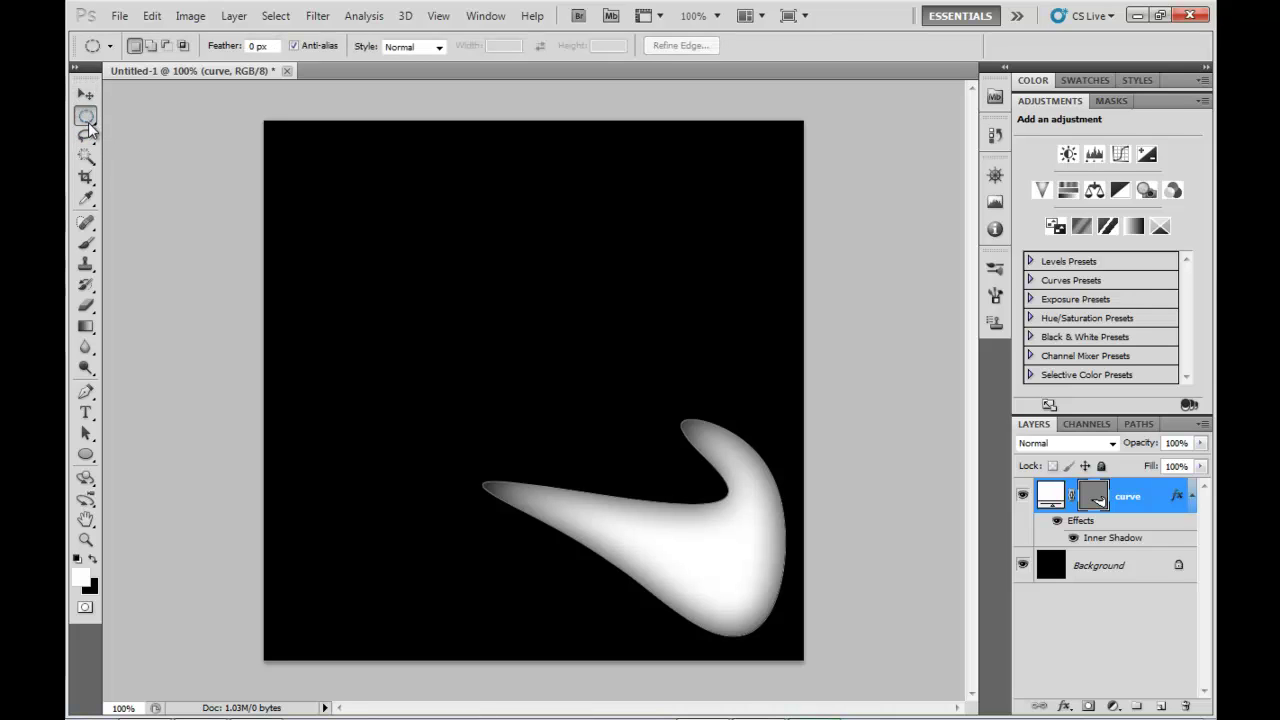
drag(88, 128, 110, 130)
key(ctrl+shift+n)
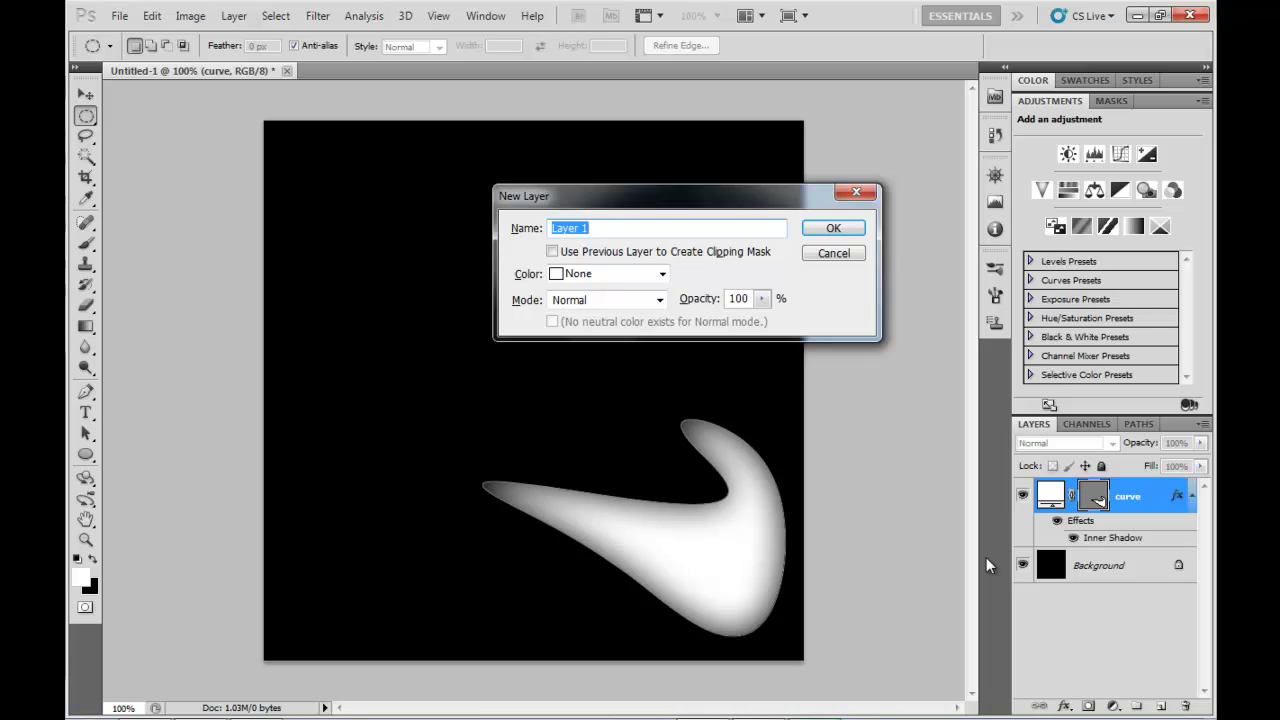
text(shape2)
key(Return)
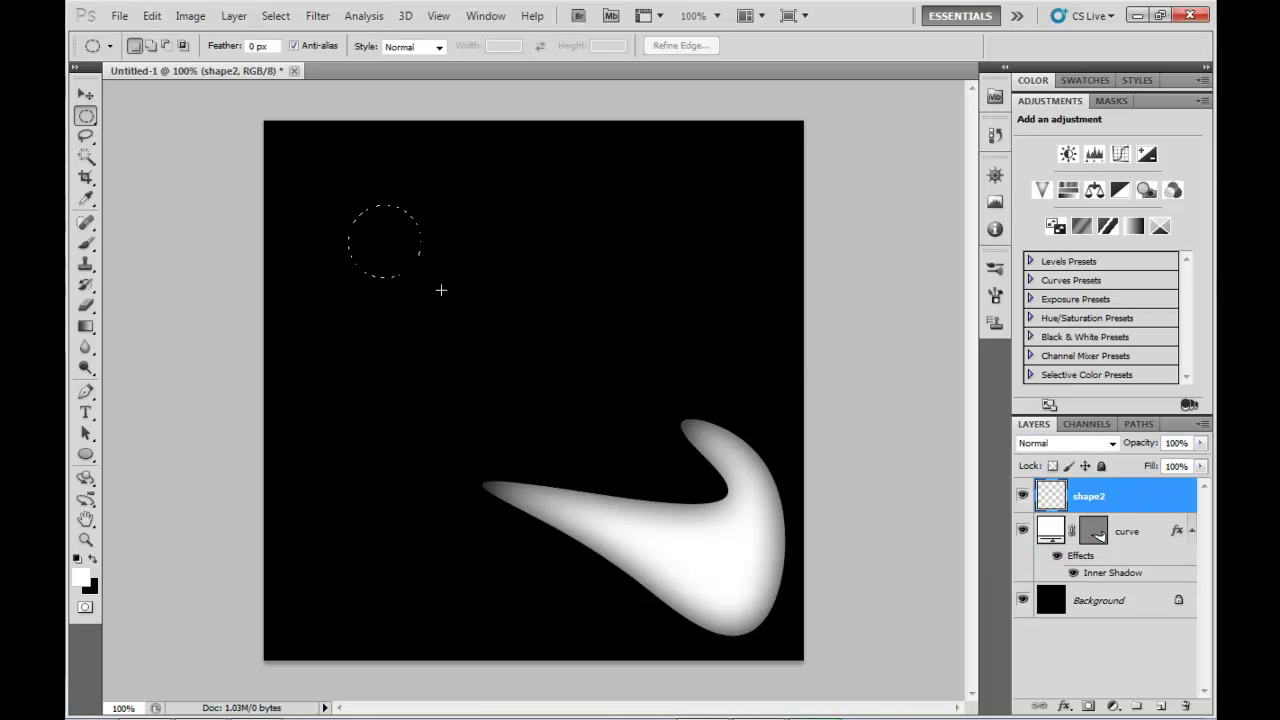
drag(620, 334, 347, 204)
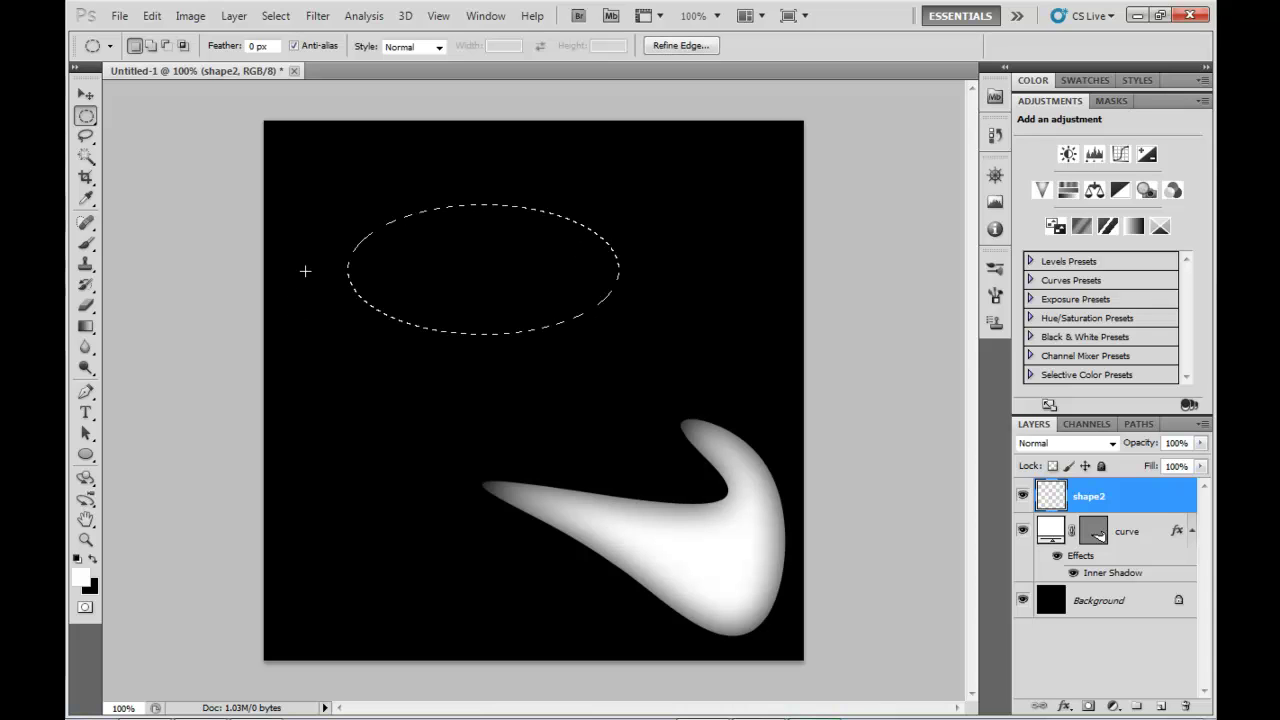
Paint a soft white glow inside the selection with a 226 px brush
click(86, 244)
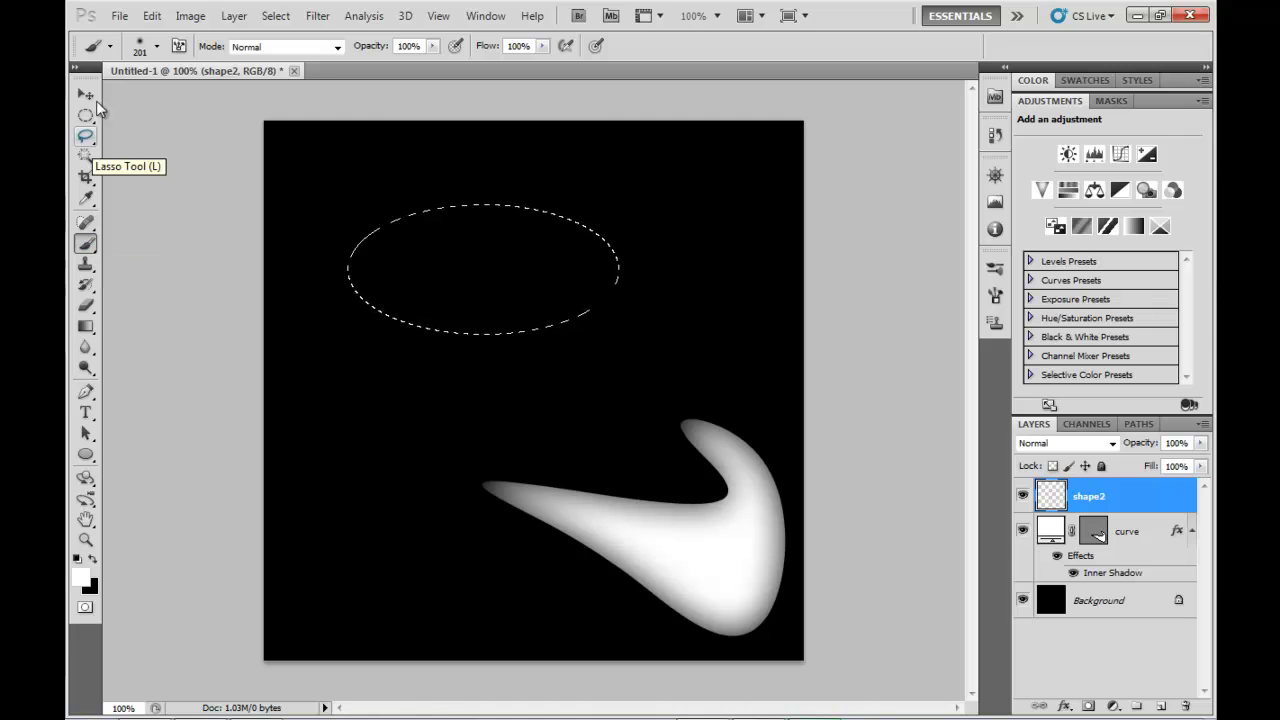
click(157, 46)
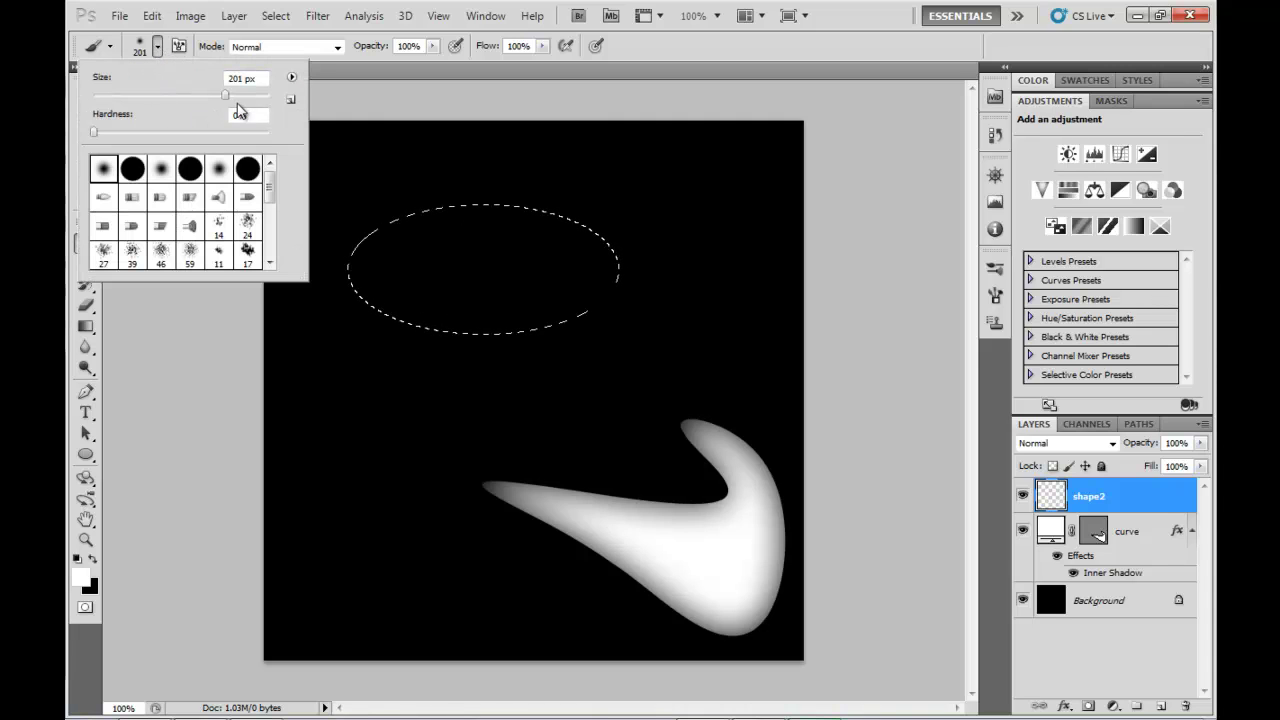
drag(225, 94, 227, 94)
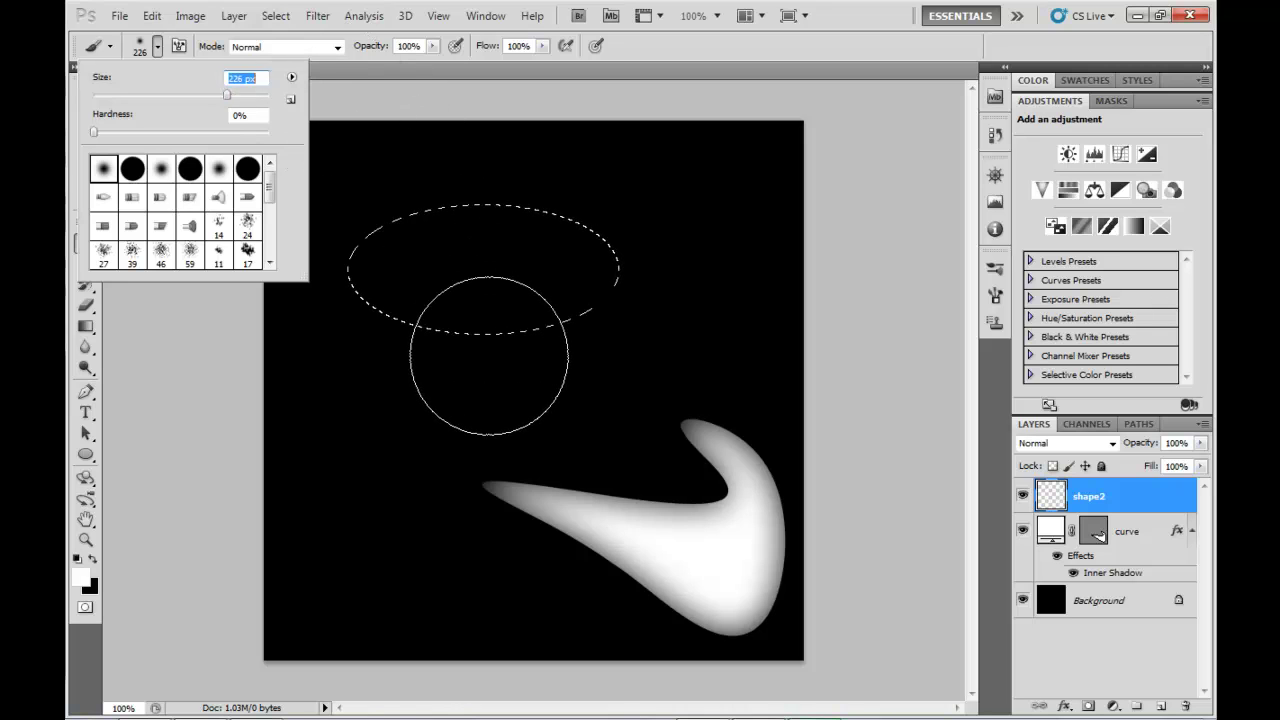
key(Return)
click(486, 336)
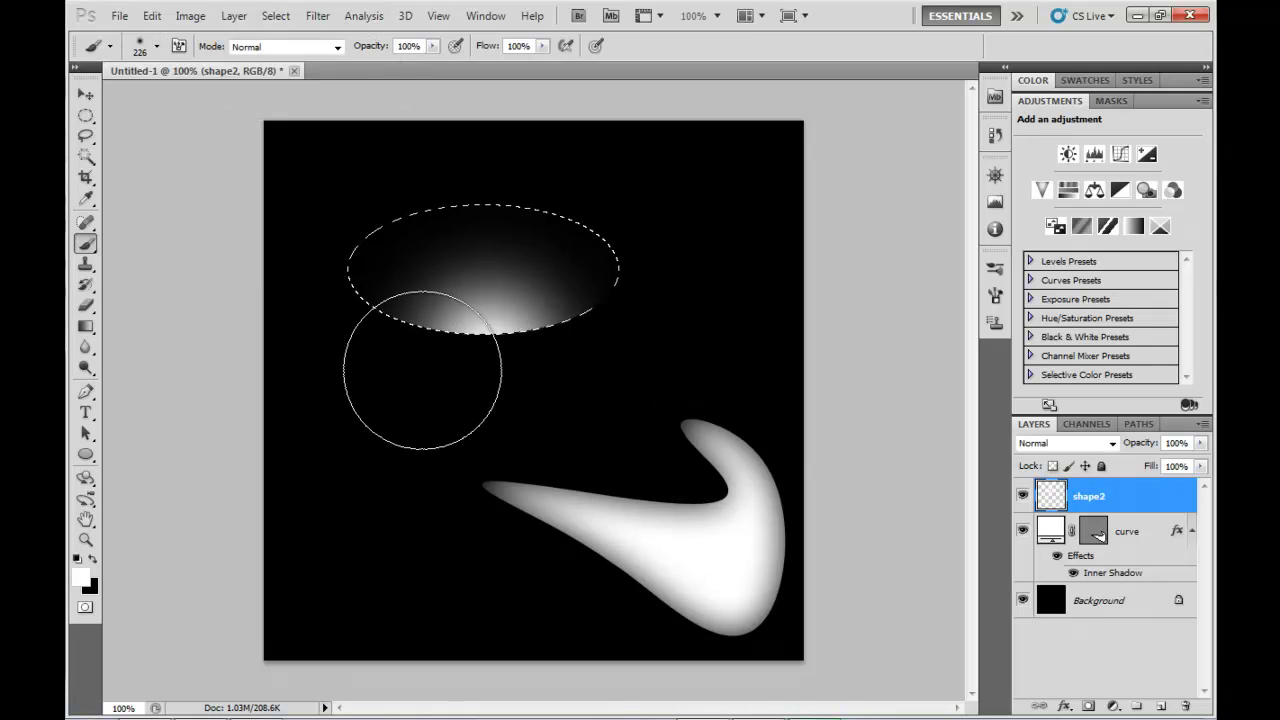
click(86, 96)
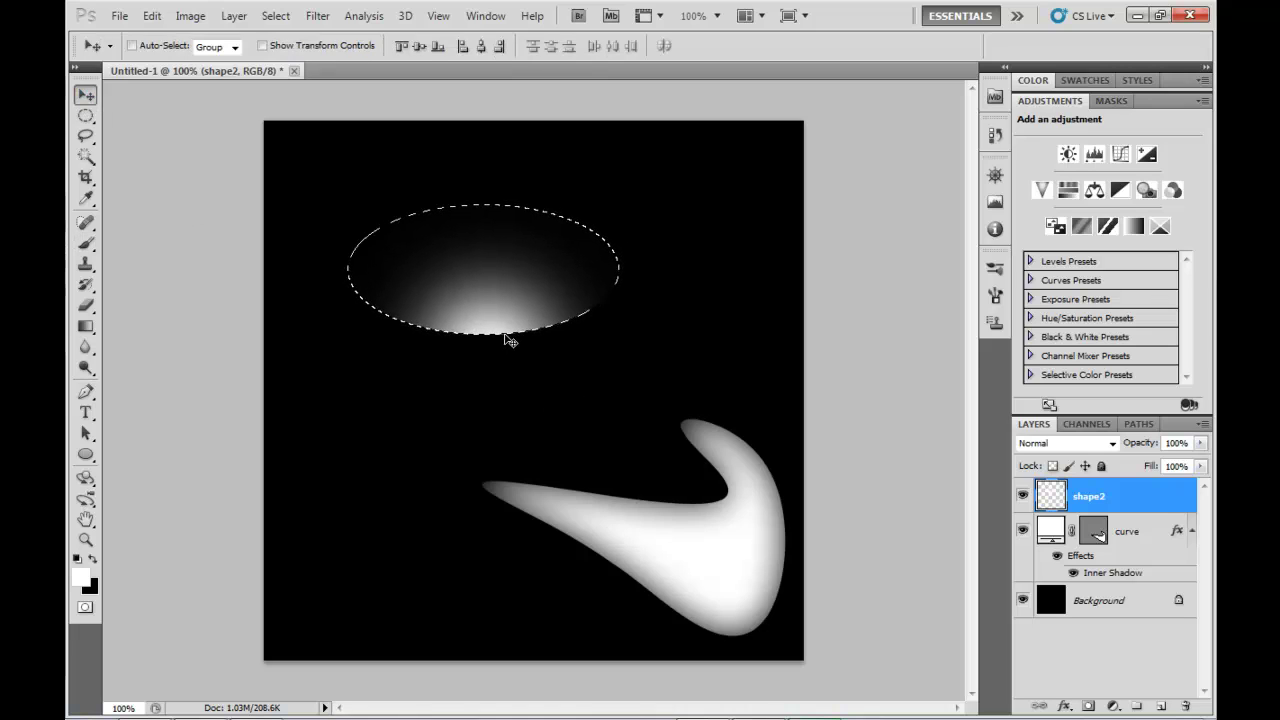
Deselect, warp the shape2 glow into a twisted ribbon, and shift it down and right
key(ctrl+d)
key(ctrl+t)
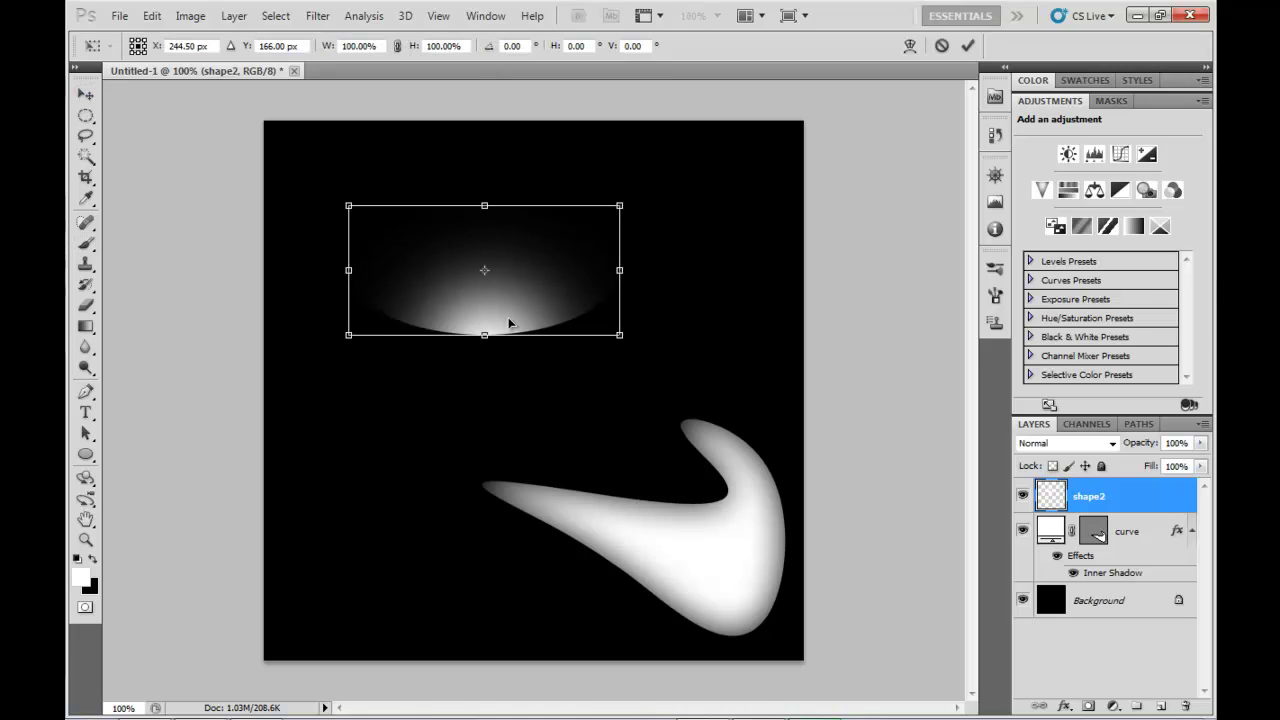
right_click(485, 256)
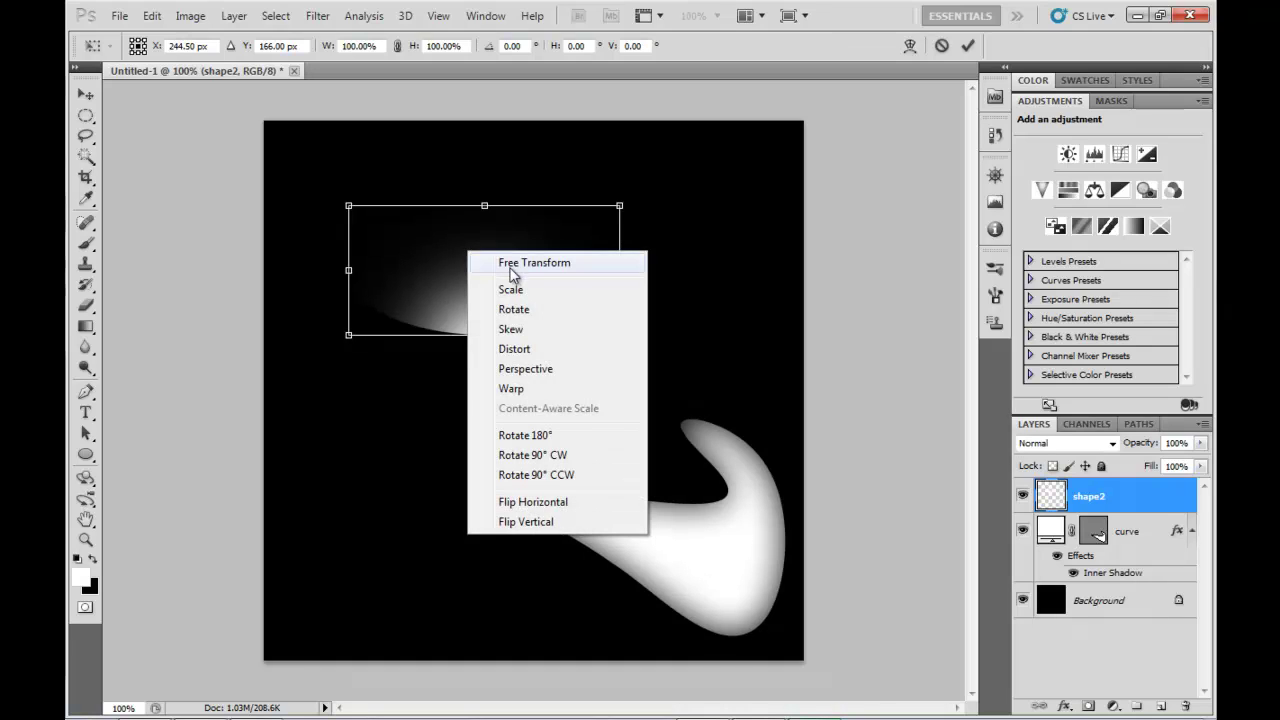
click(563, 391)
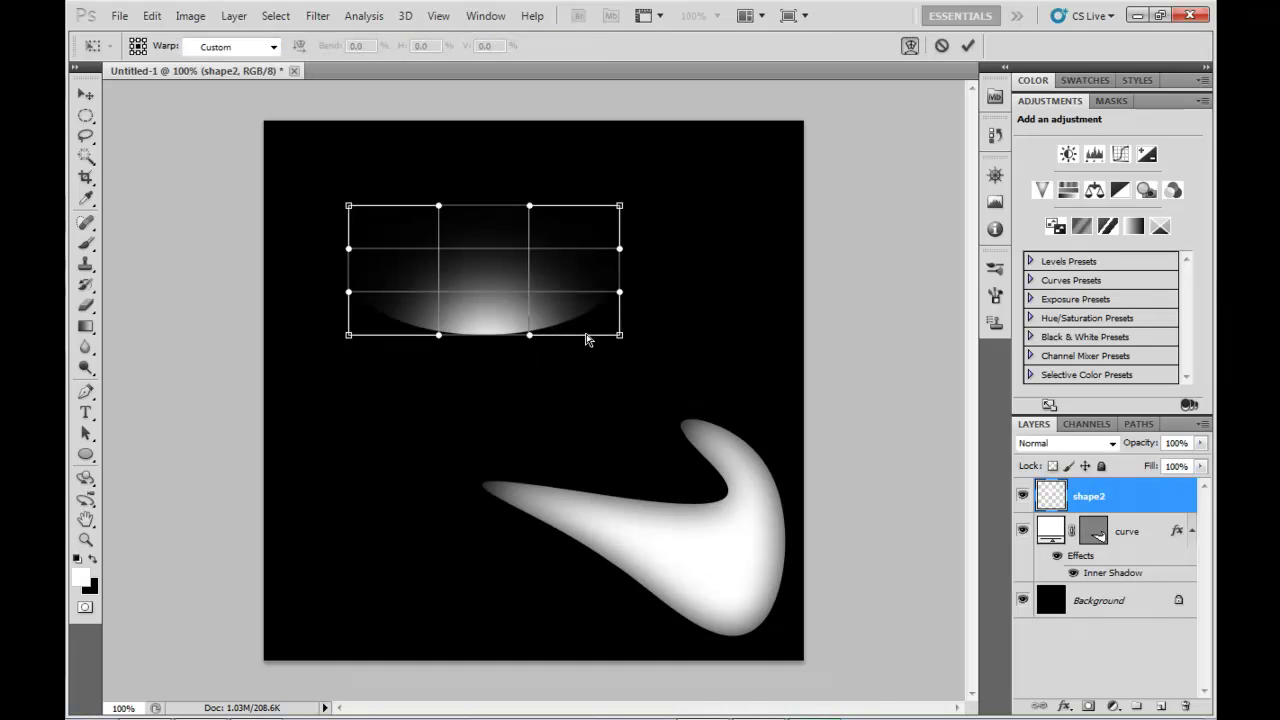
drag(493, 216, 330, 153)
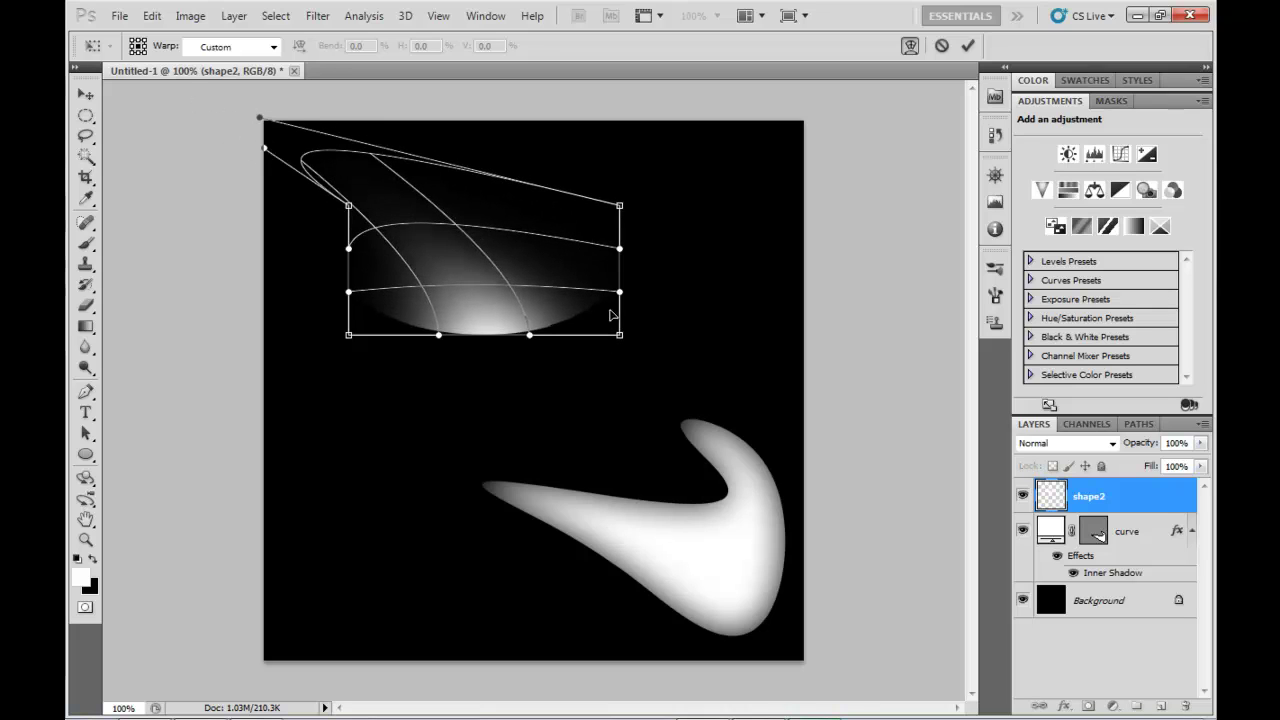
drag(597, 338, 586, 118)
click(968, 45)
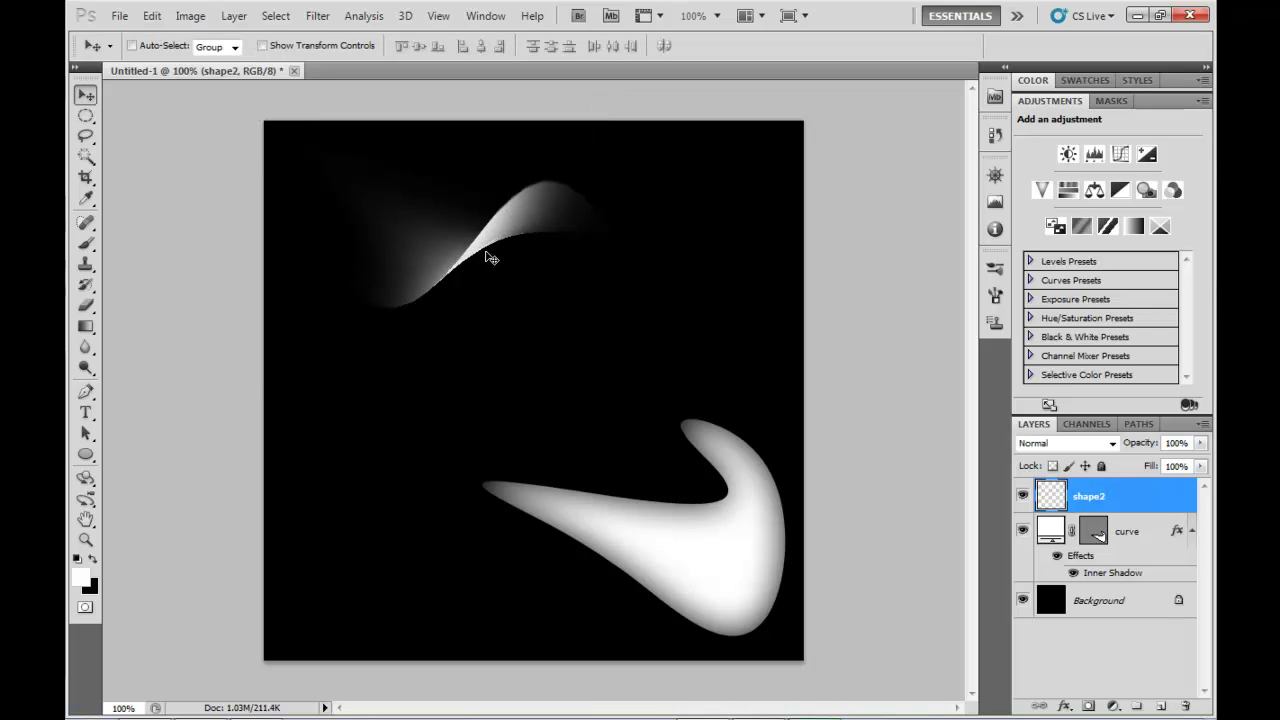
drag(492, 245, 522, 280)
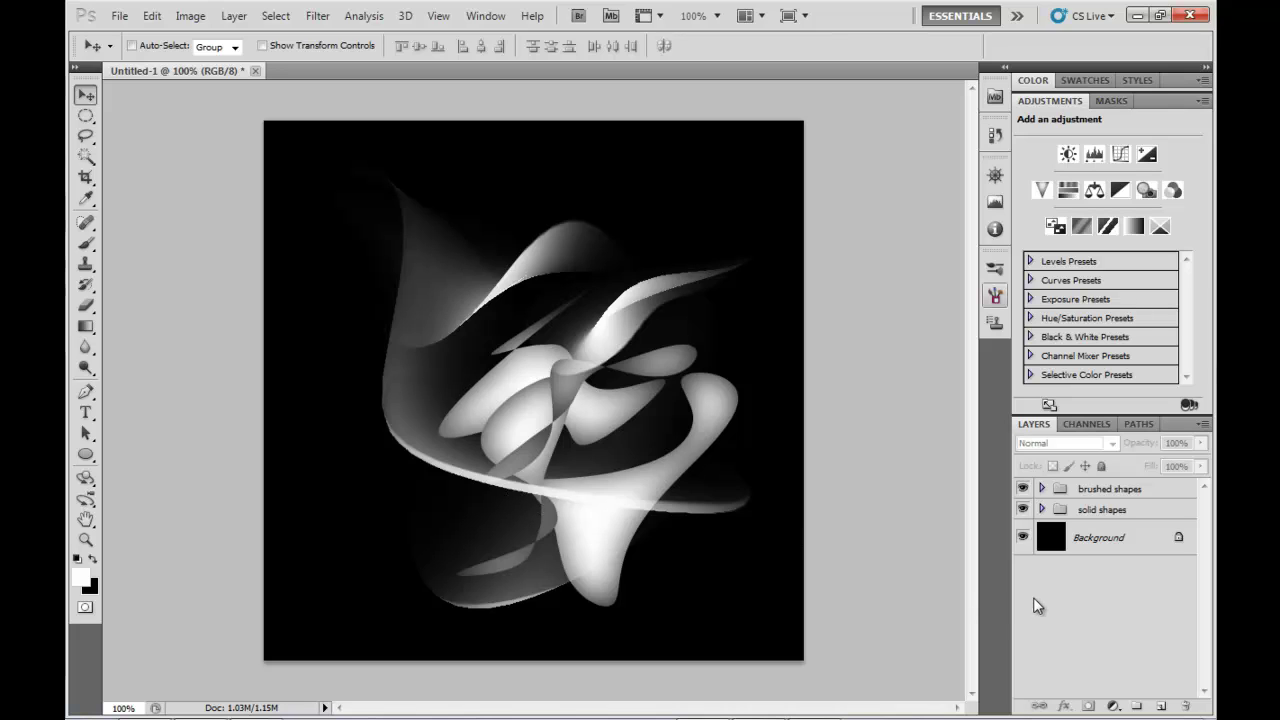
Create a globe1 layer and draw a white circle at the canvas's lower left
key(ctrl+shift+n)
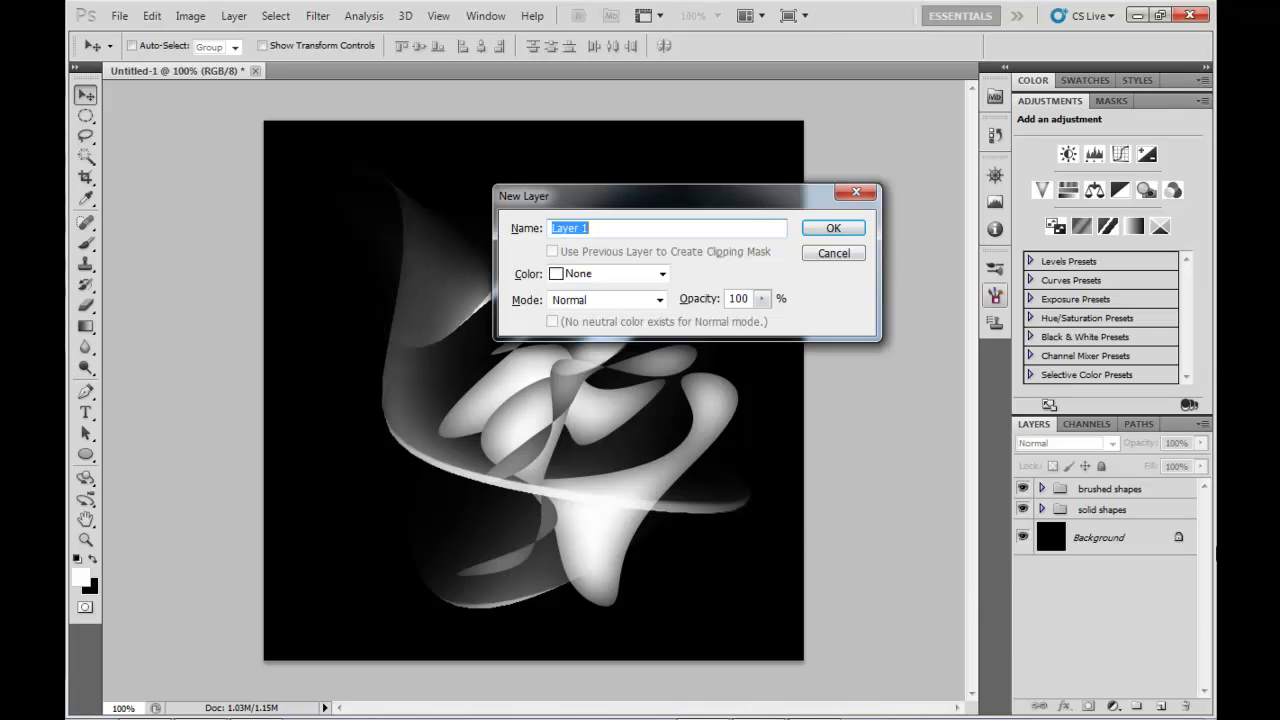
text(globe1)
key(Return)
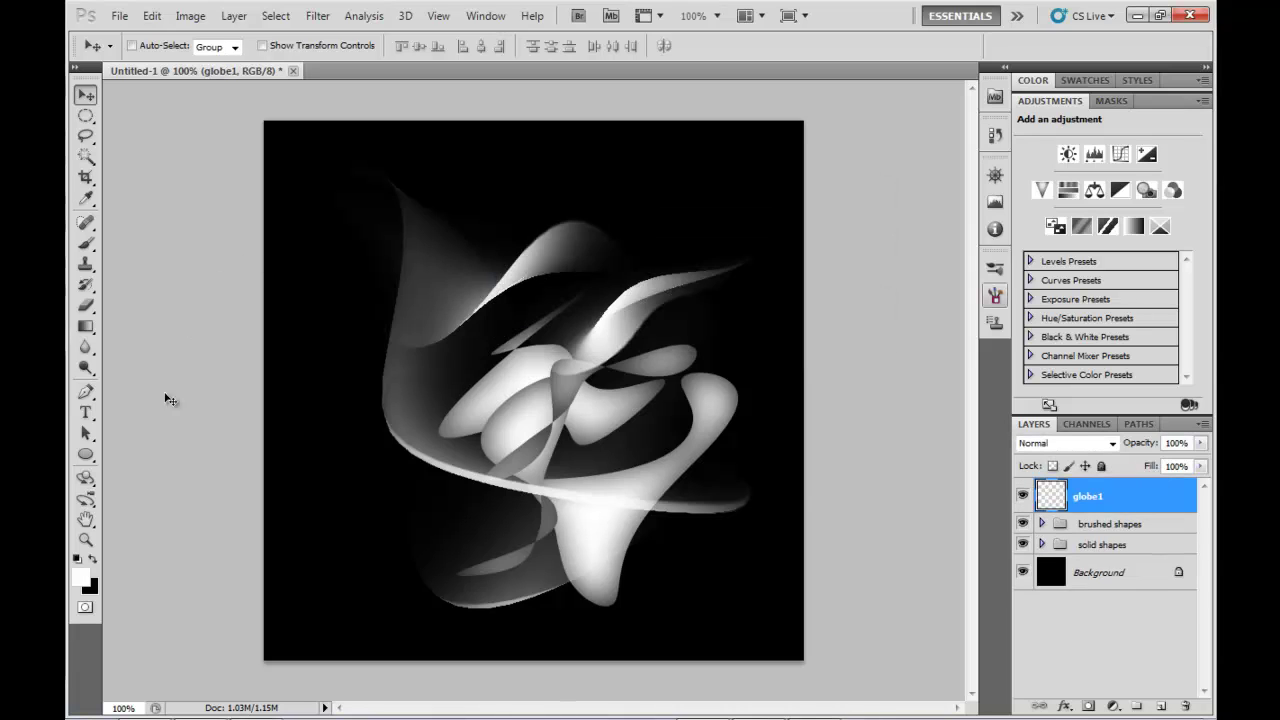
click(86, 454)
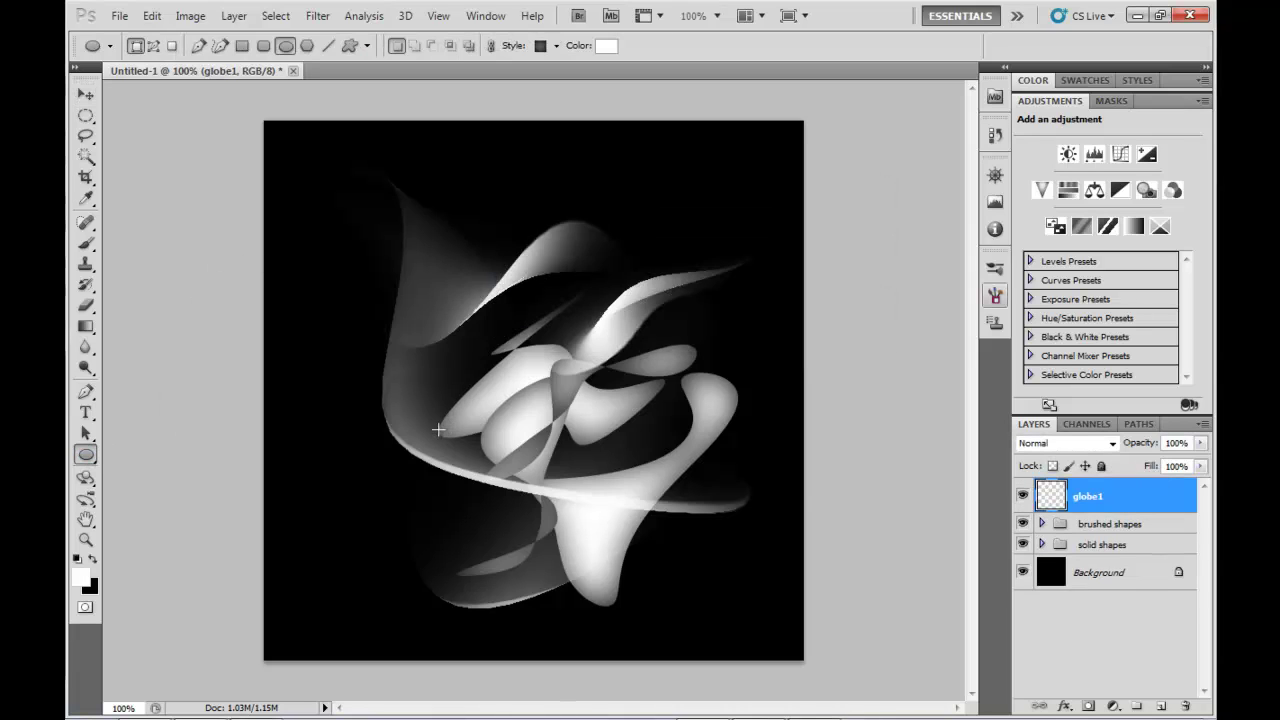
drag(323, 481, 410, 583)
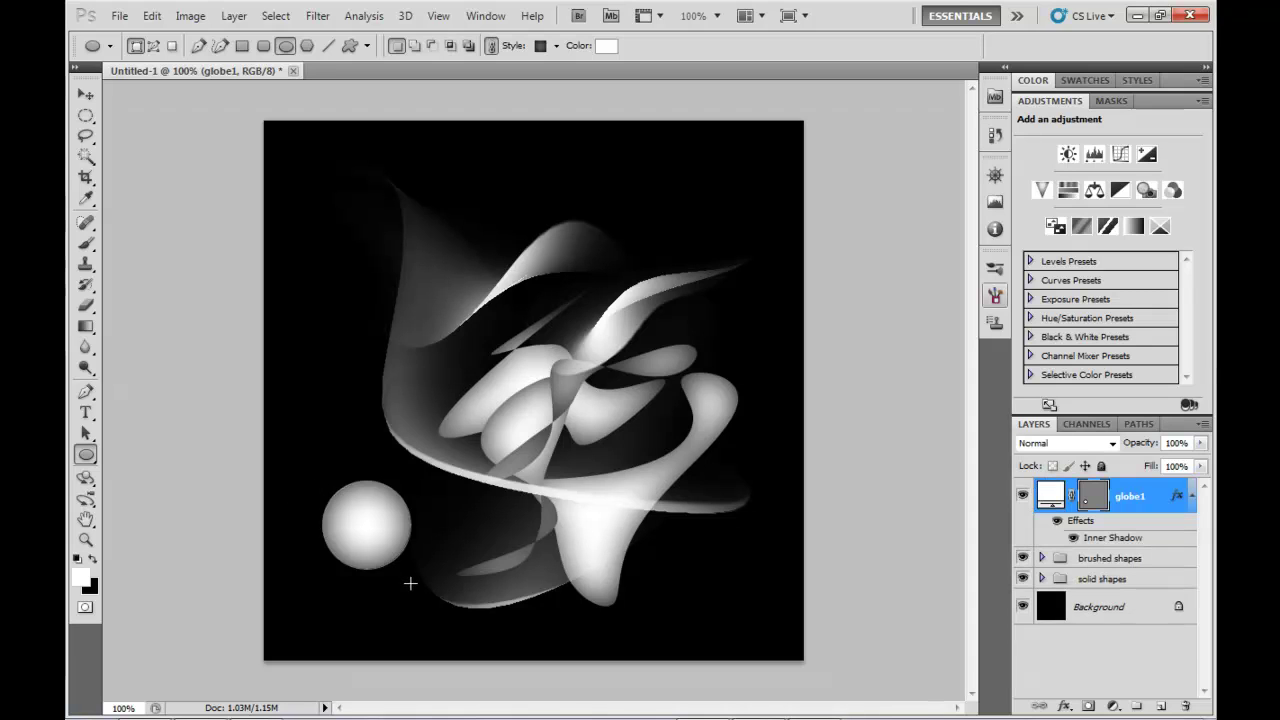
Give globe1 a Gradient Overlay at 62° angle and 105% scale, then add an empty layer above
double_click(1118, 490)
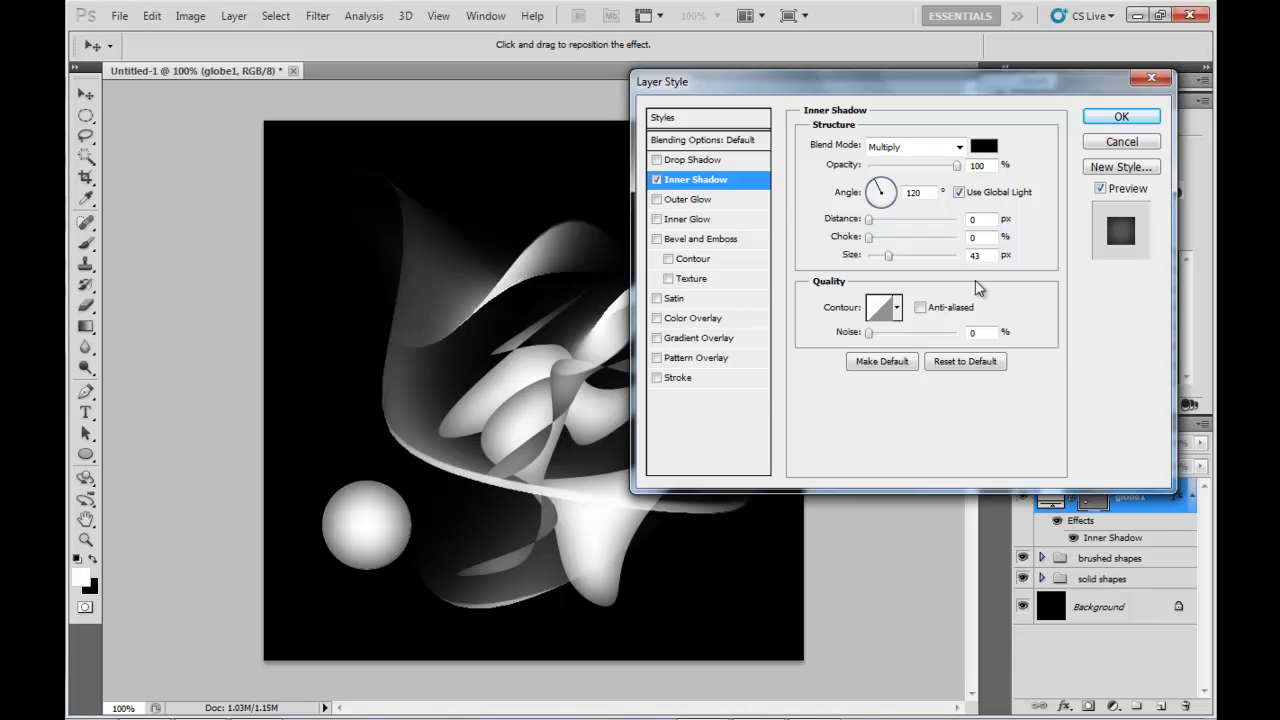
click(714, 340)
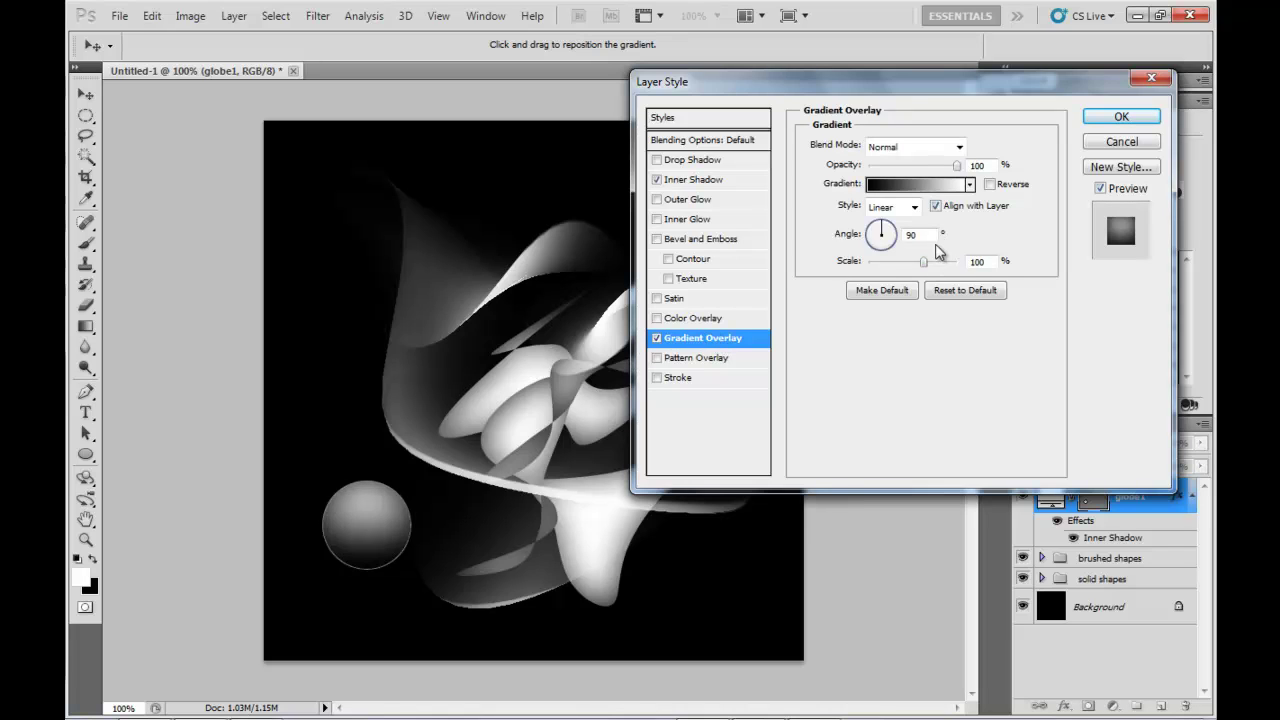
click(910, 234)
text(62)
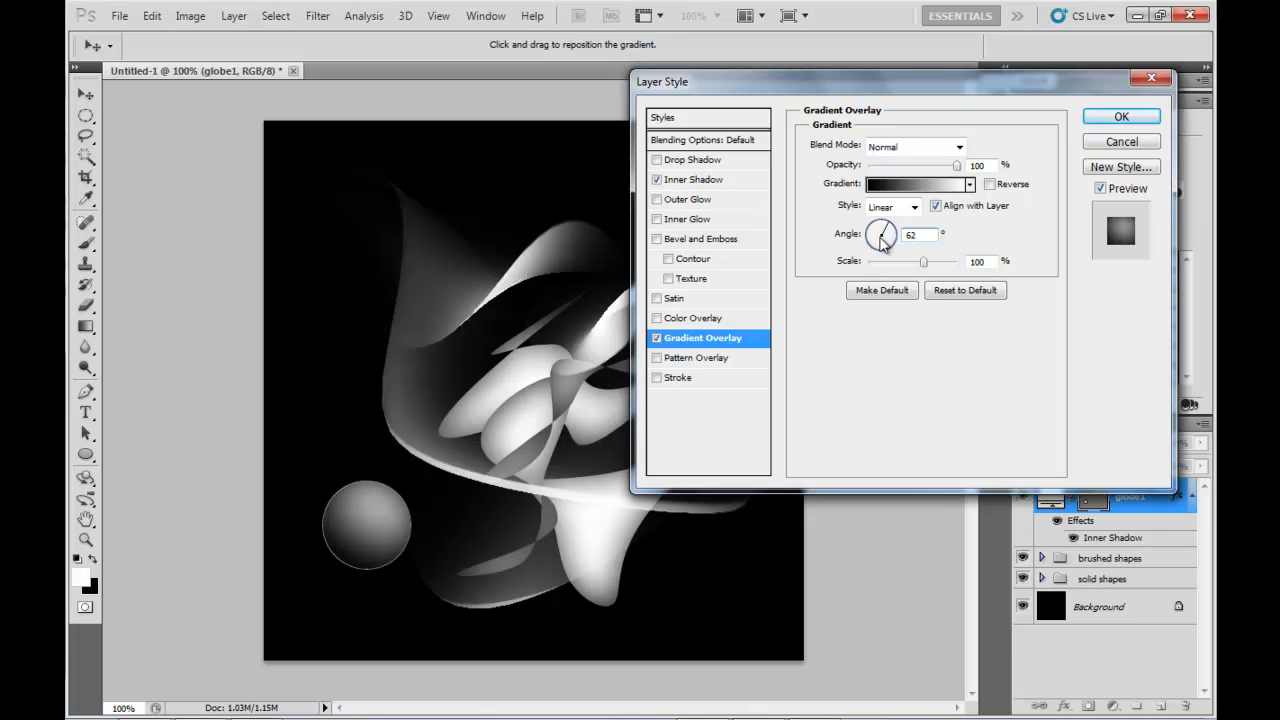
click(986, 260)
text(105)
click(1112, 118)
key(ctrl+shift+alt+n)
key(d)
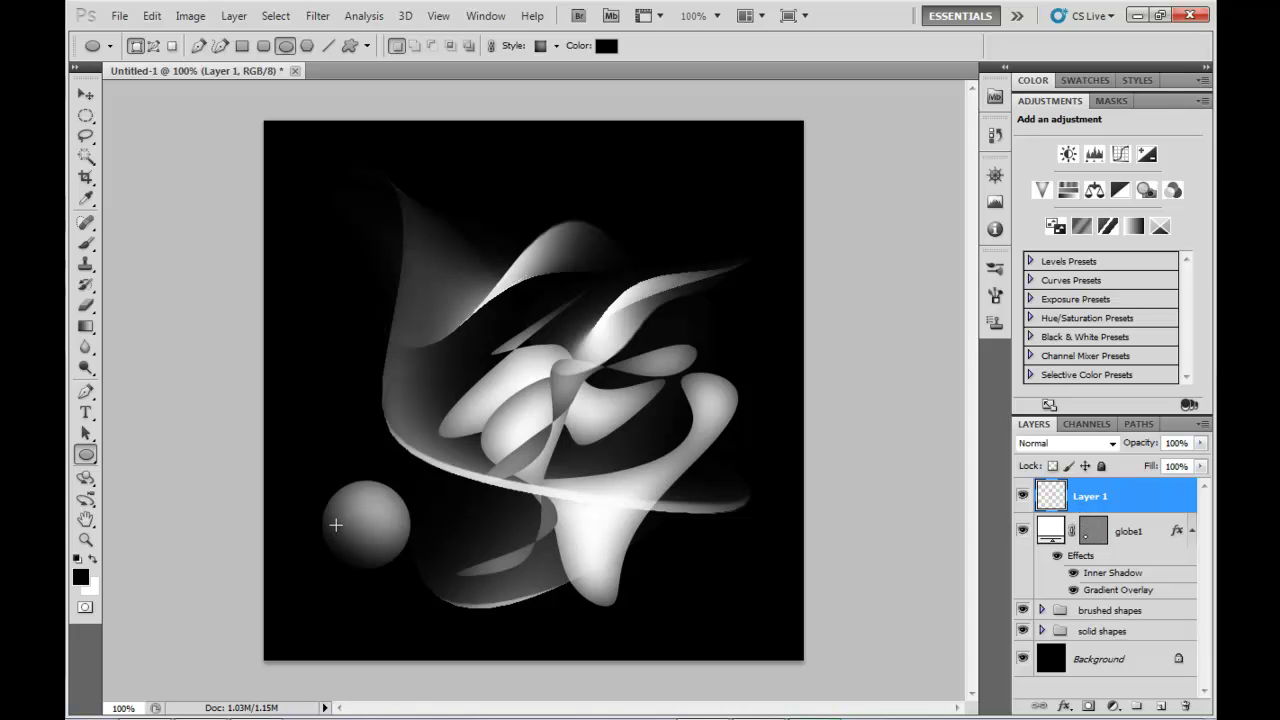
Draw a small black ellipse on the globe's lower left and tilt it slightly
drag(341, 540, 372, 549)
drag(357, 546, 358, 547)
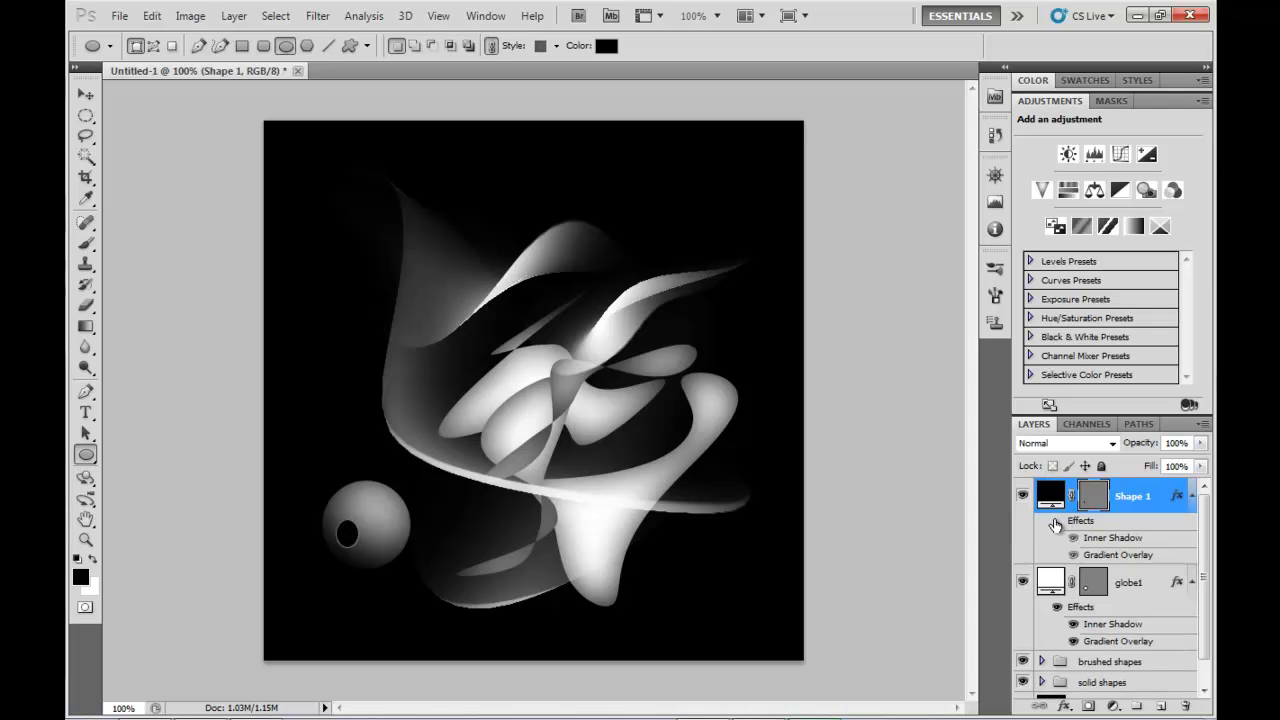
key(ctrl+t)
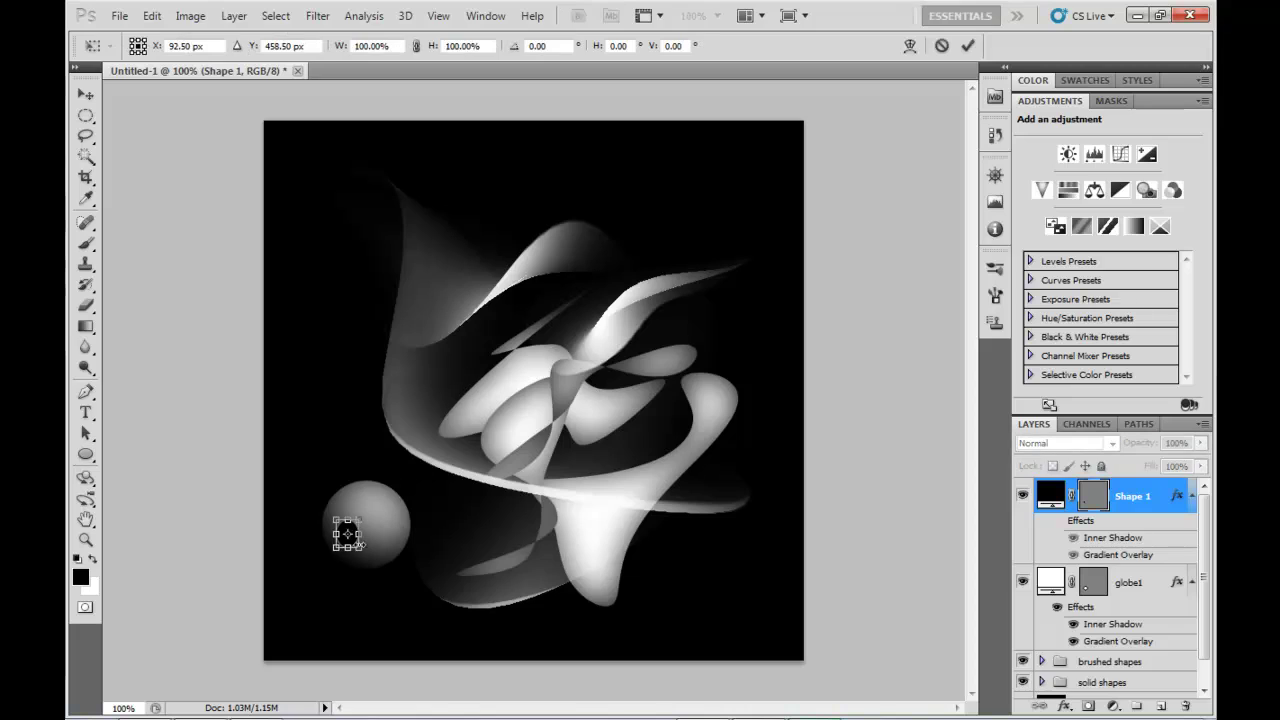
drag(359, 557, 377, 550)
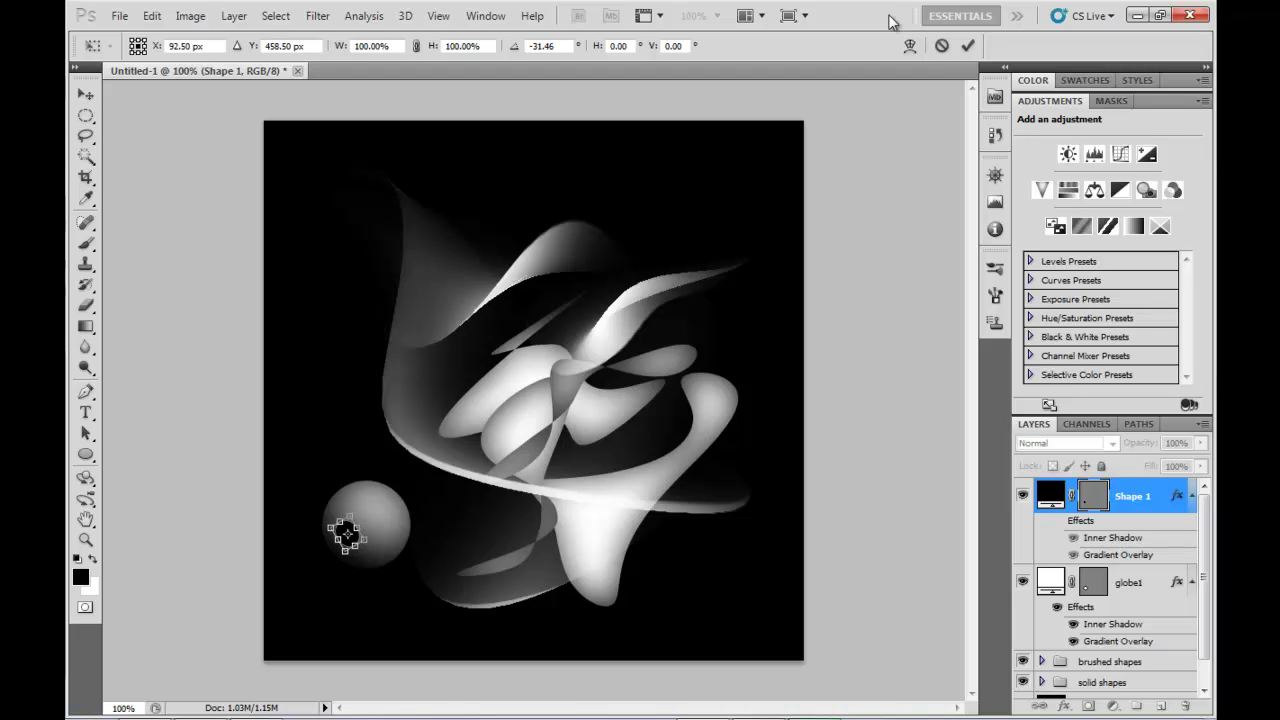
click(968, 45)
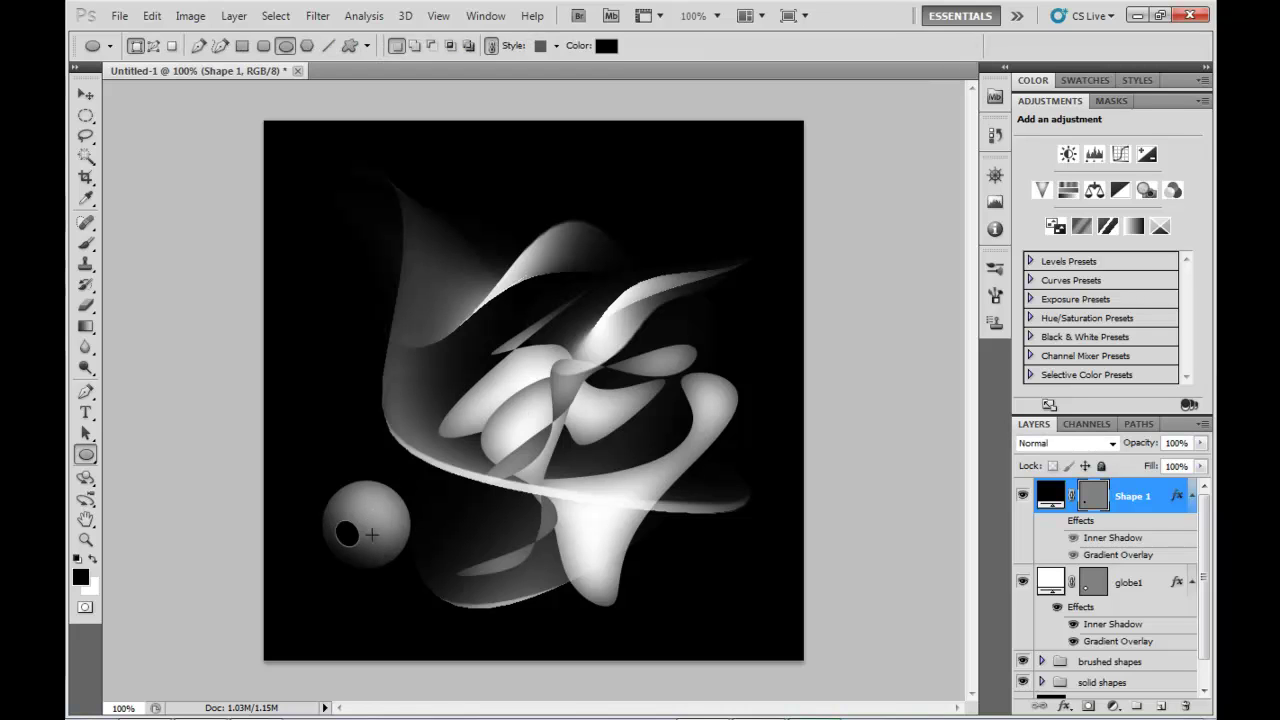
Rotate the black eye ellipse about -13° and nudge it slightly up and right
scroll(371, 535, up, 3)
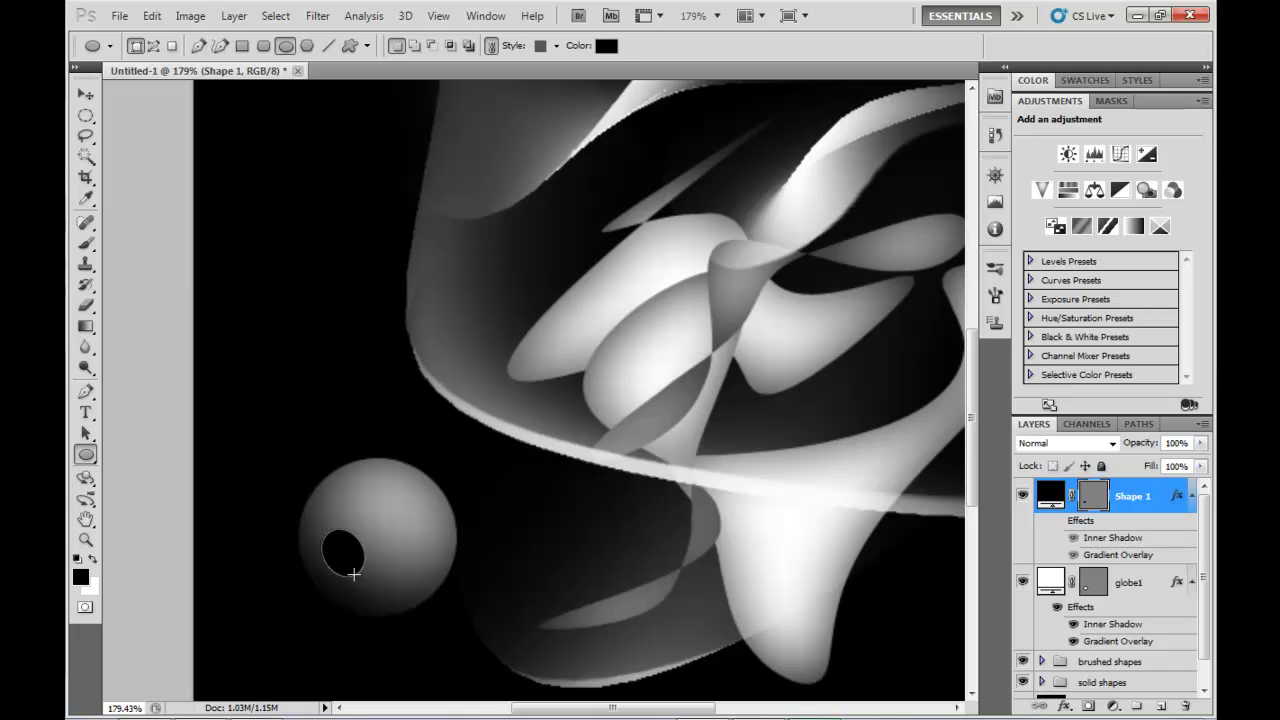
key(ctrl+t)
drag(375, 595, 351, 580)
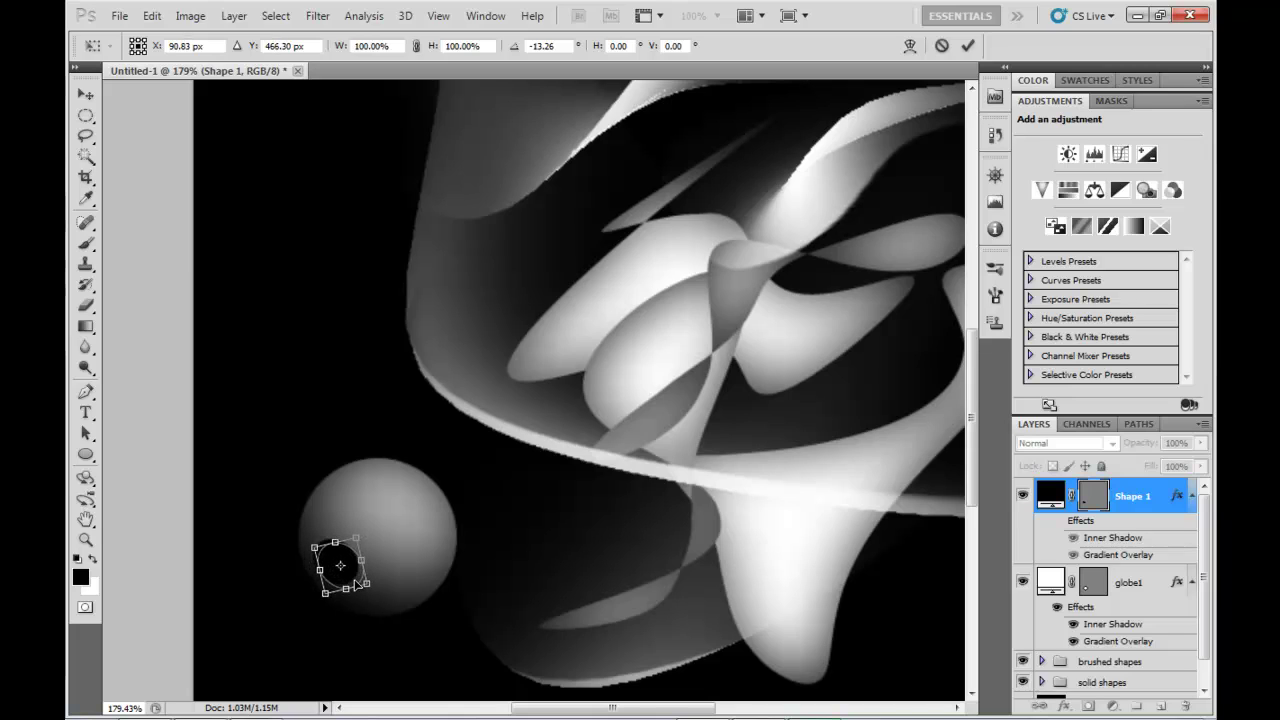
drag(352, 580, 355, 578)
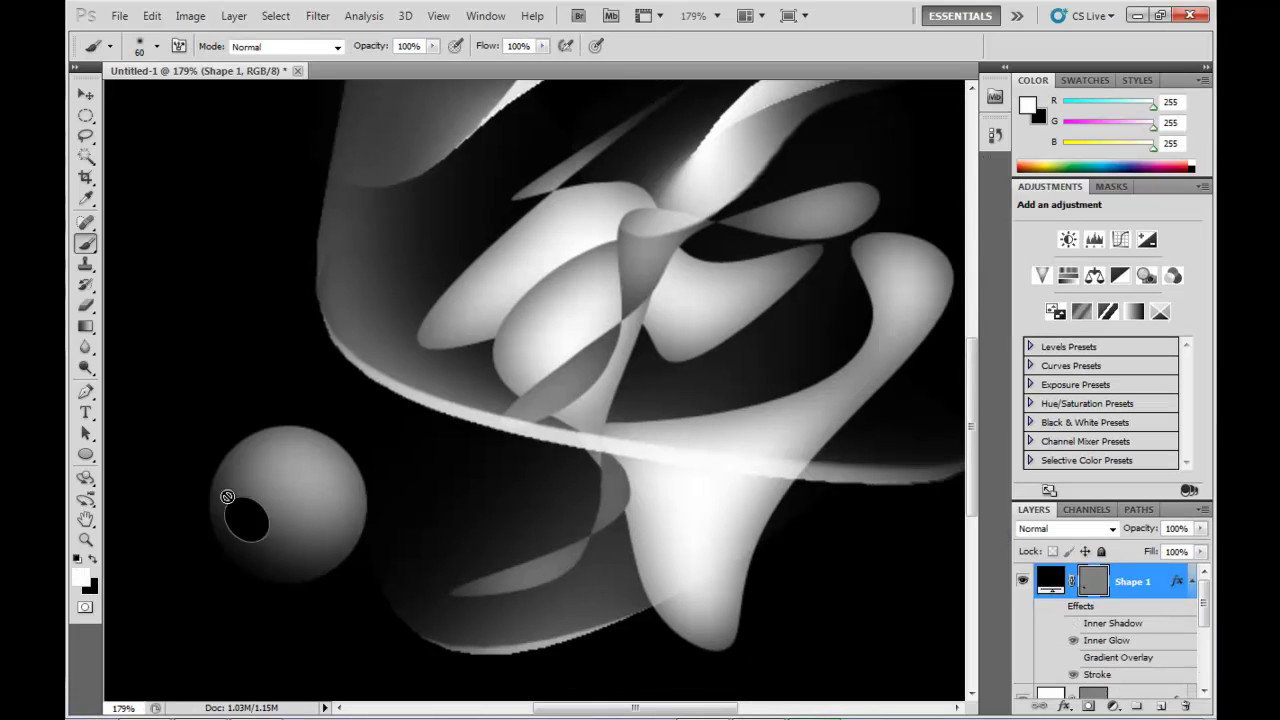
click(85, 94)
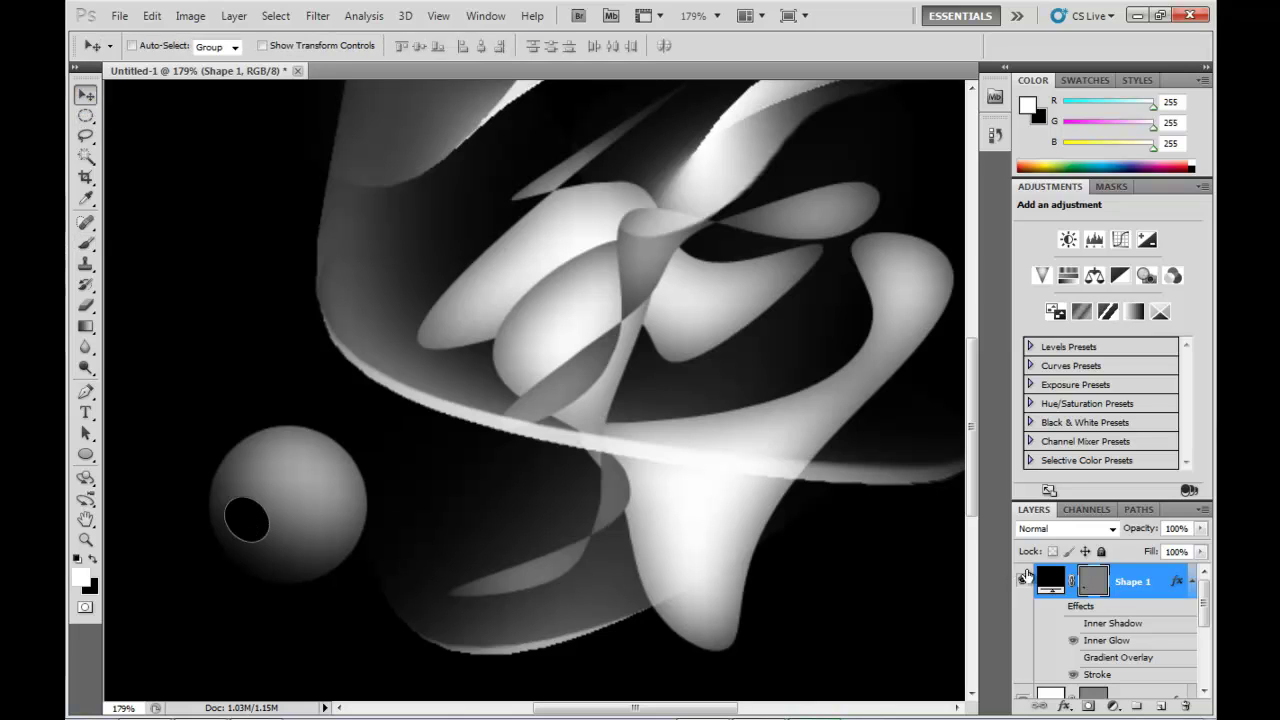
Apply Shape 1's white Inner Glow and Stroke styles and make its effects visible
double_click(1113, 580)
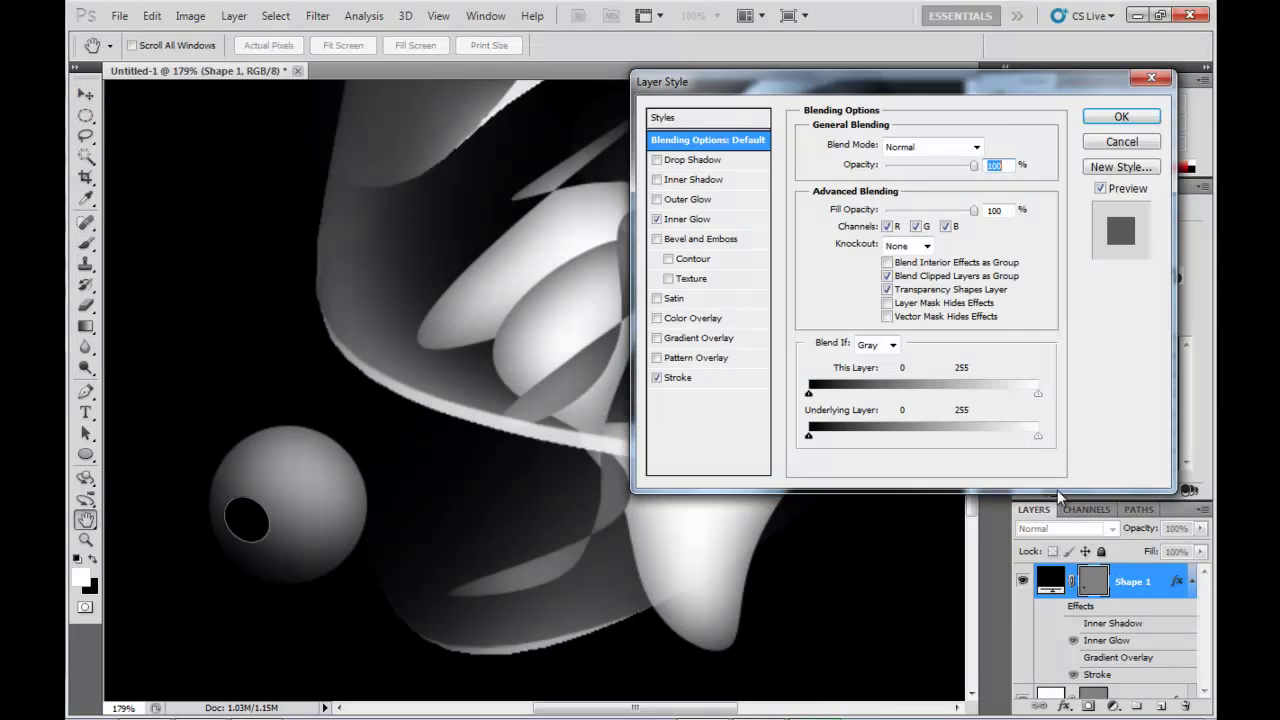
click(694, 224)
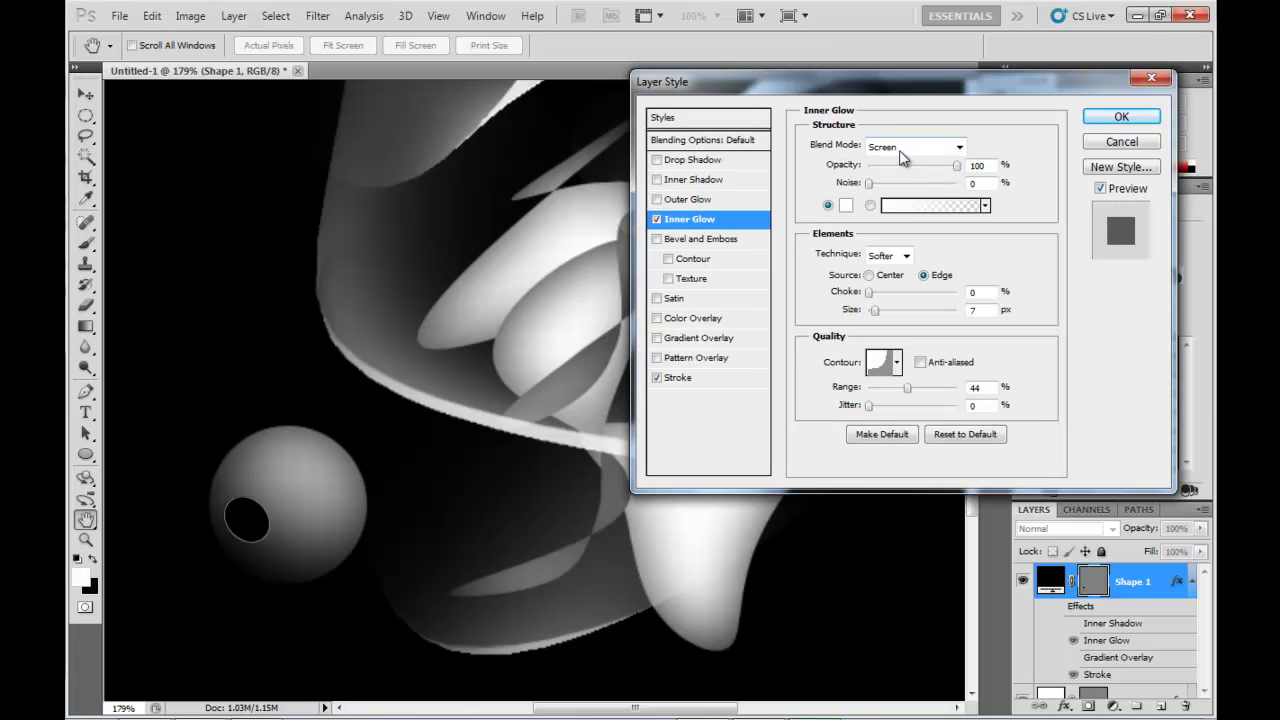
click(710, 385)
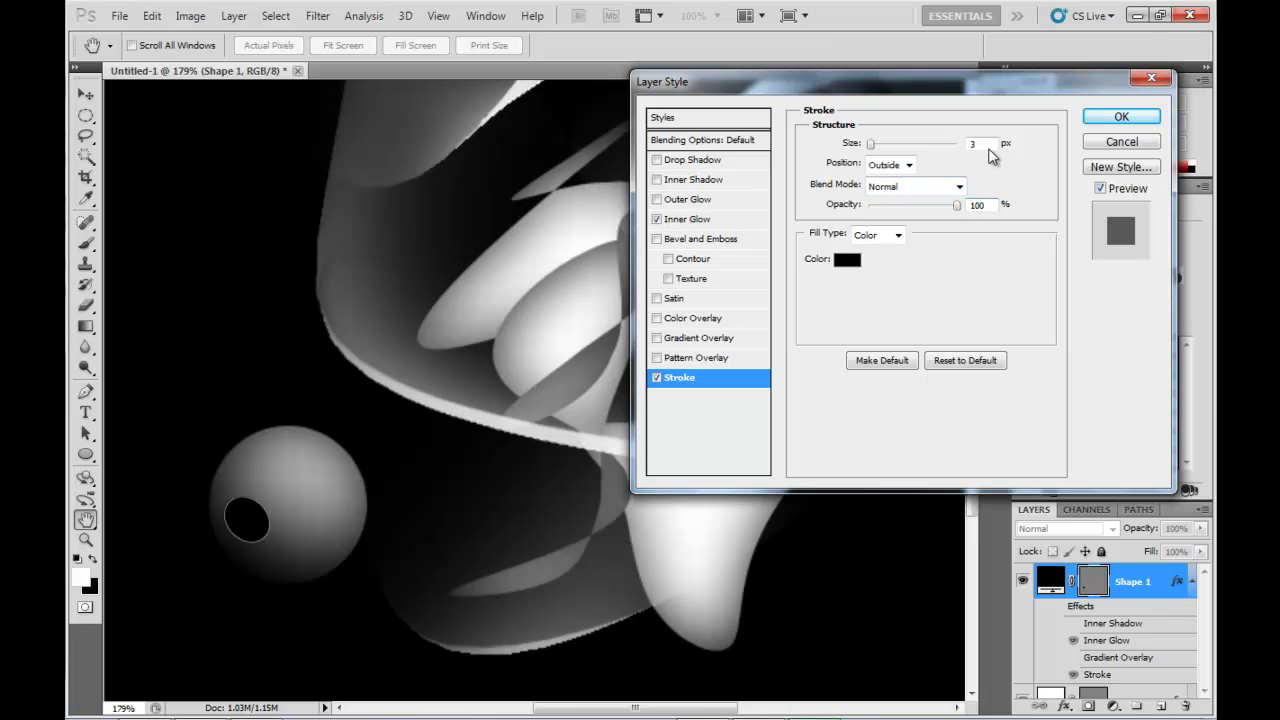
click(1120, 118)
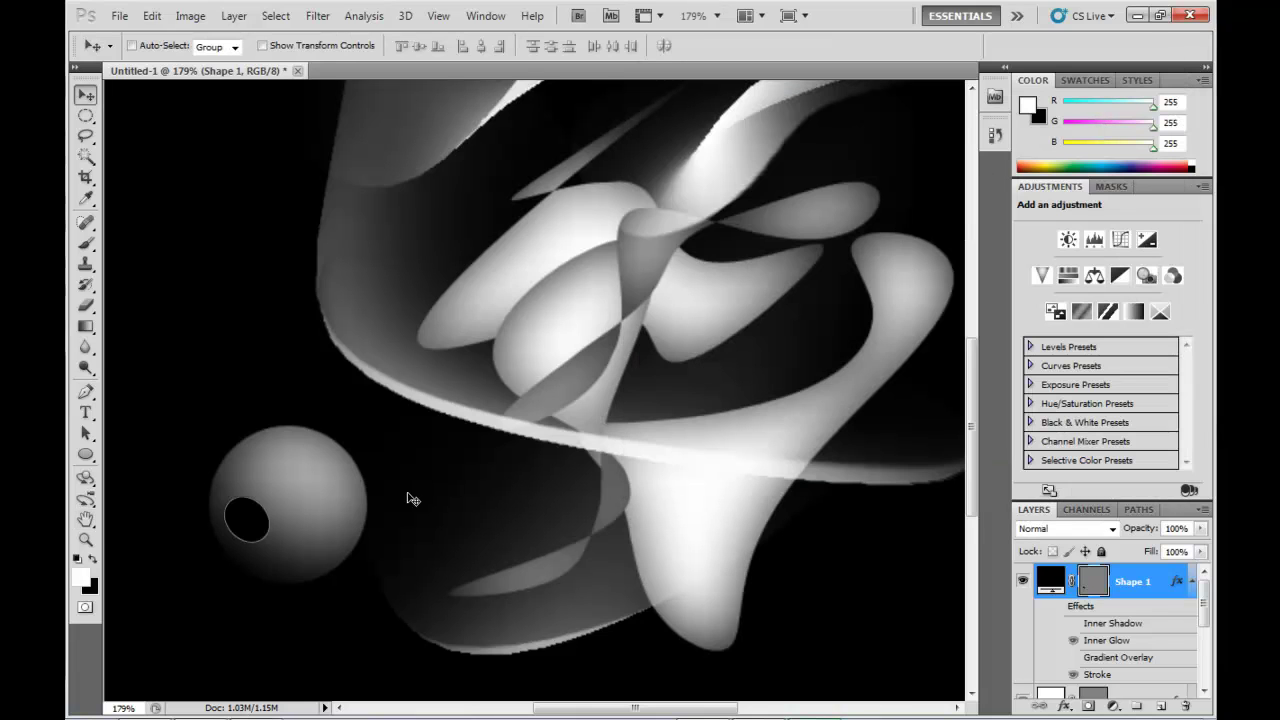
click(1058, 607)
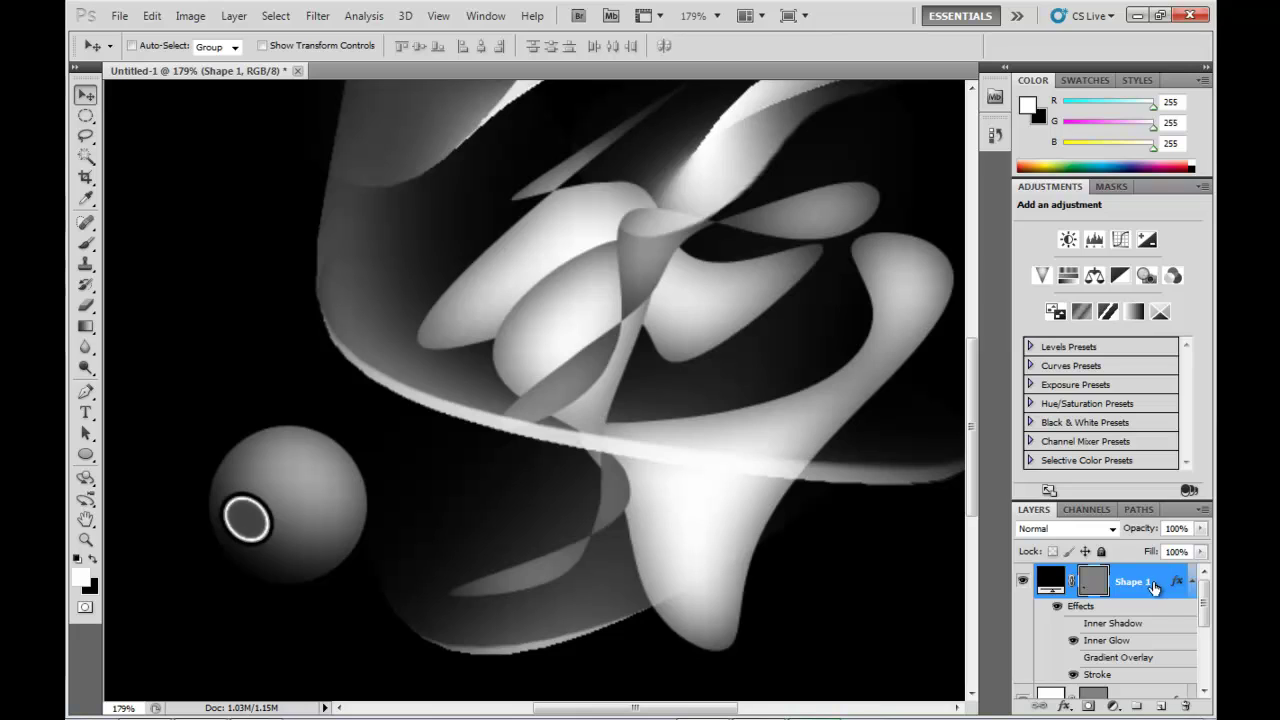
Duplicate the eye, move the copy to the globe's upper right, and shrink and rotate it
key(ctrl+j)
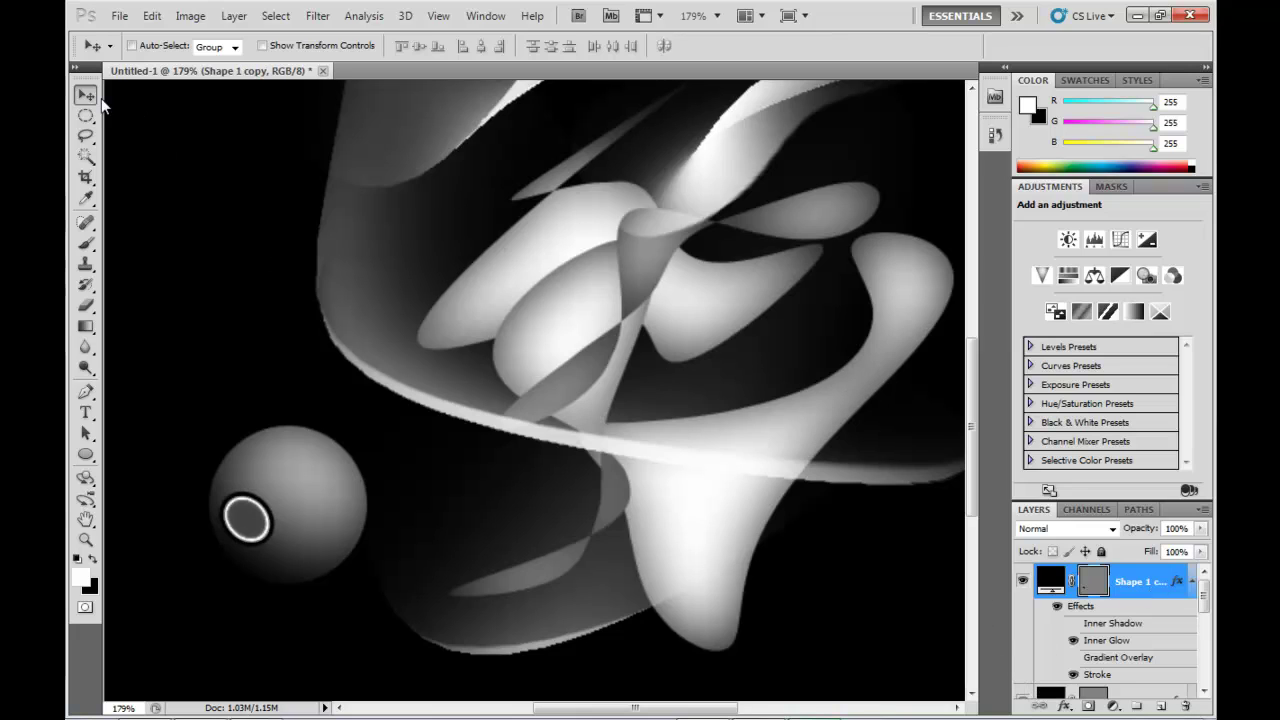
drag(333, 449, 415, 417)
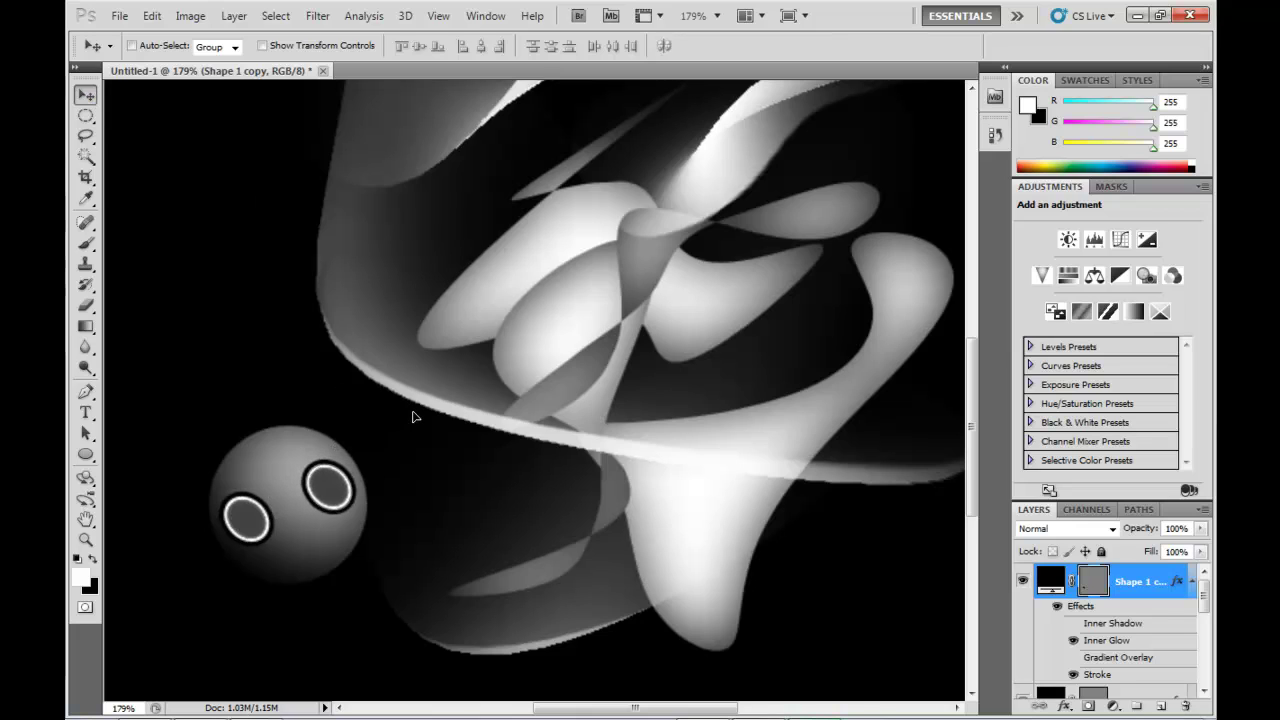
key(ctrl+t)
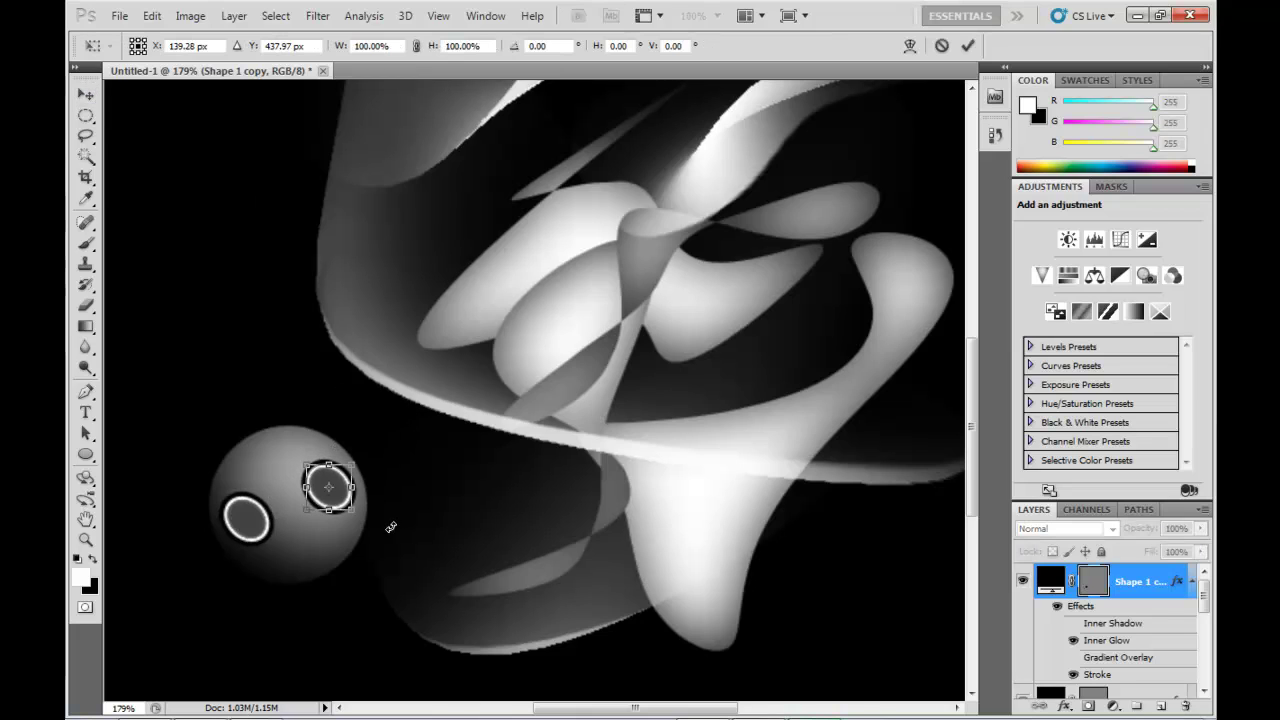
drag(390, 527, 350, 493)
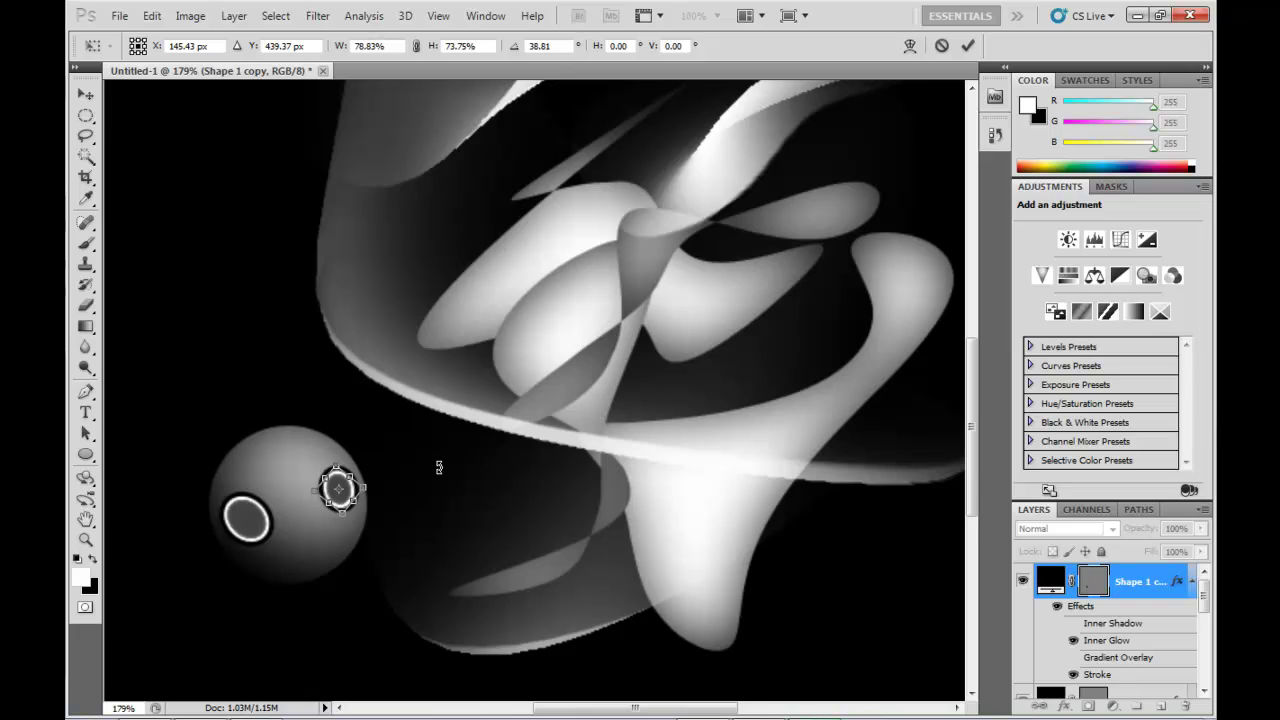
drag(368, 514, 362, 527)
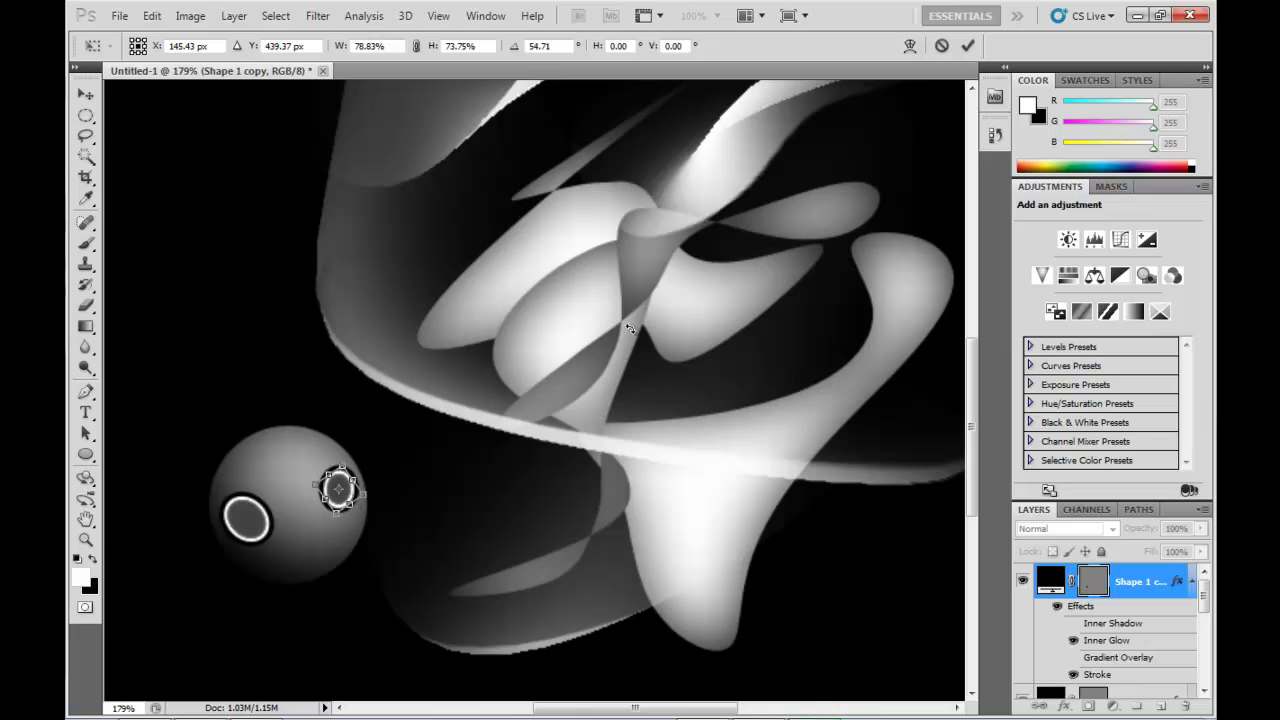
click(968, 45)
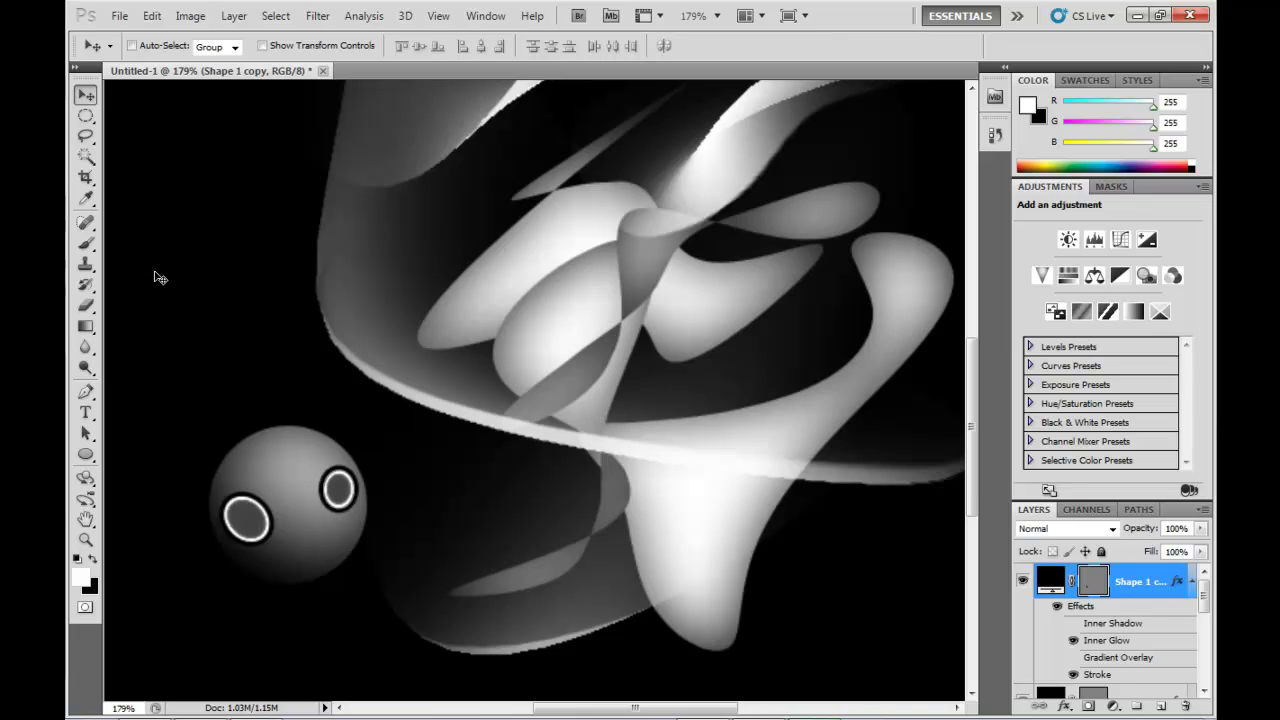
Add a new empty layer above the eyes, set it to Overlay, and select a size-45 brush
key(ctrl+shift+n)
key(Return)
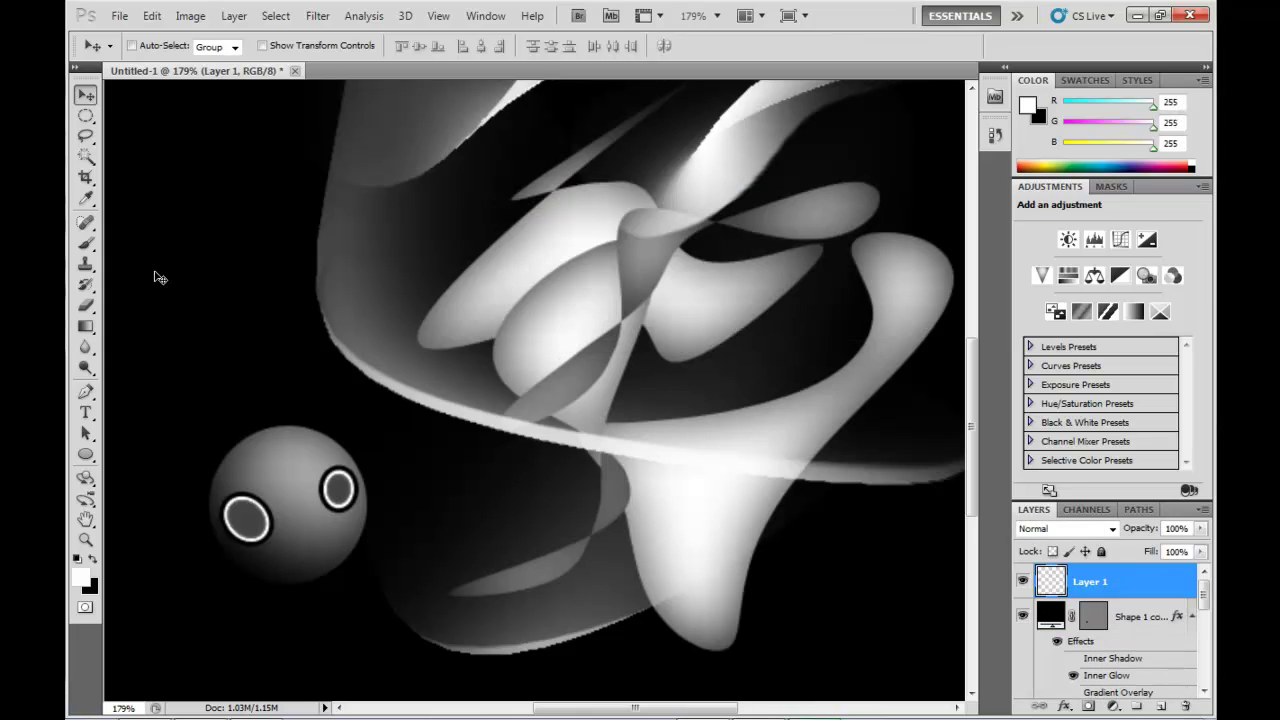
click(85, 243)
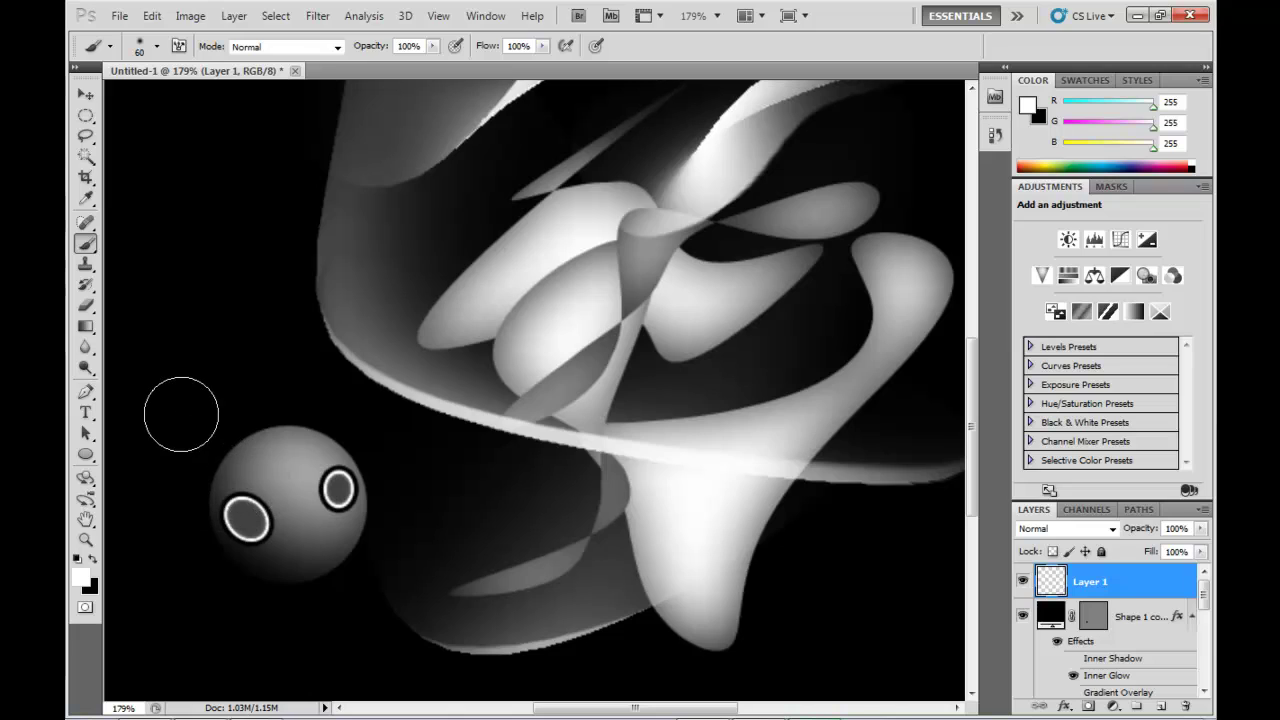
key(bracketleft)
key(bracketleft)
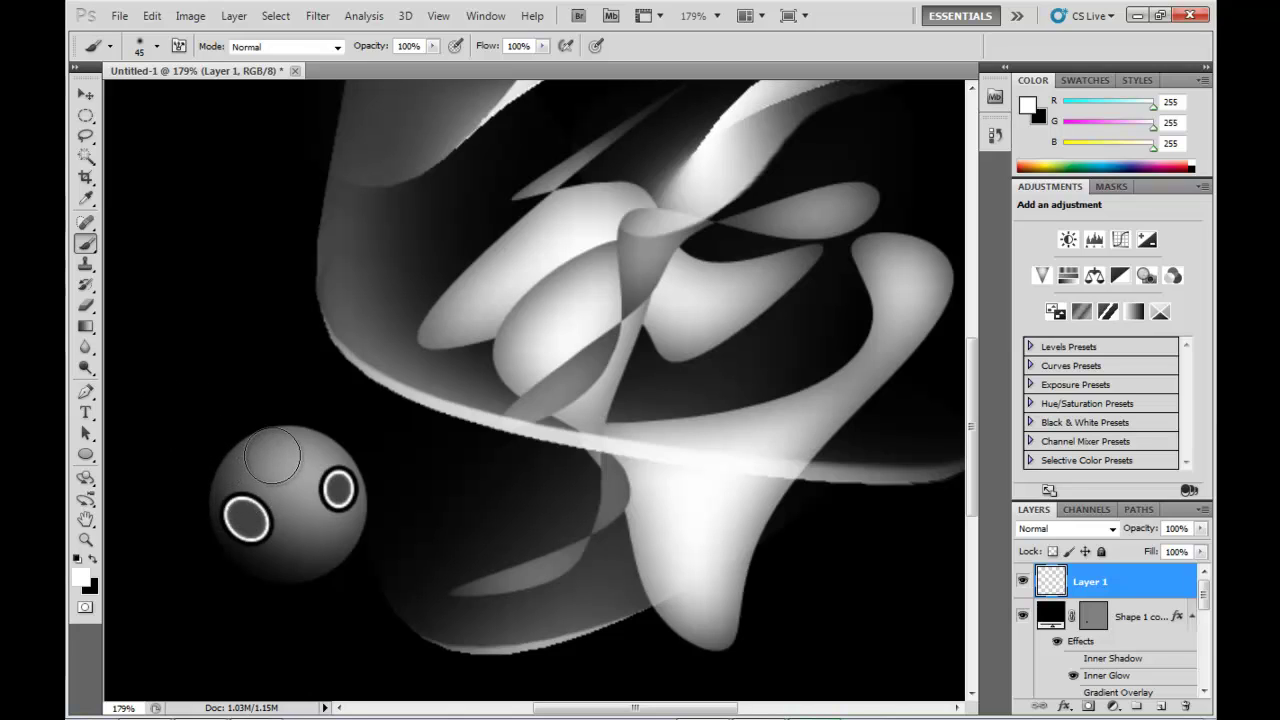
click(1112, 529)
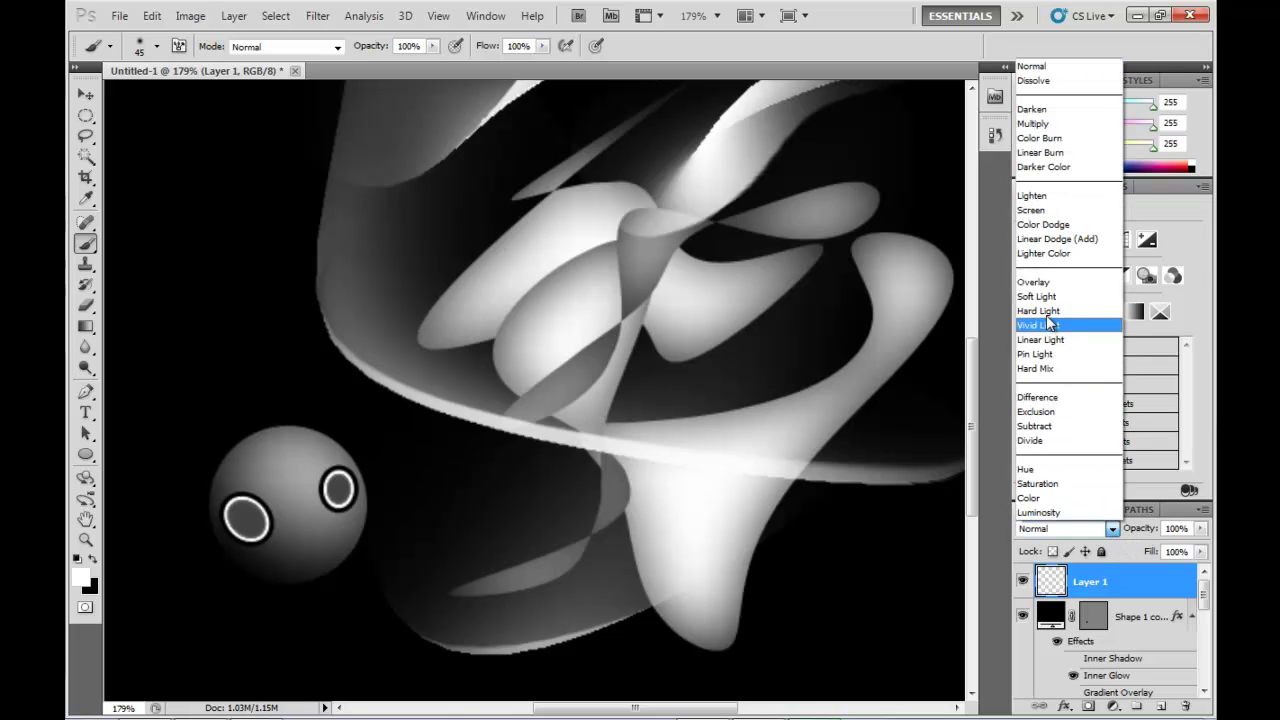
click(1046, 283)
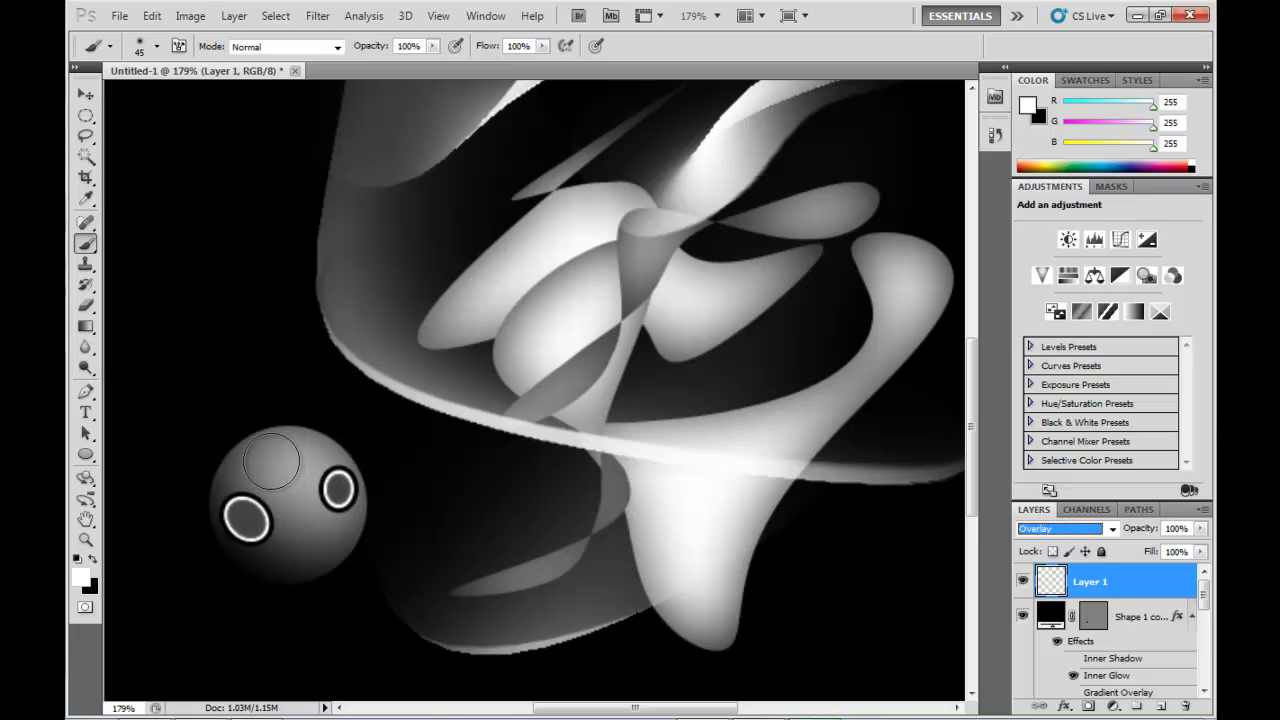
Try soft white highlight dabs on the sphere's top at growing brush sizes, undoing each to compare
click(292, 464)
key(ctrl+z)
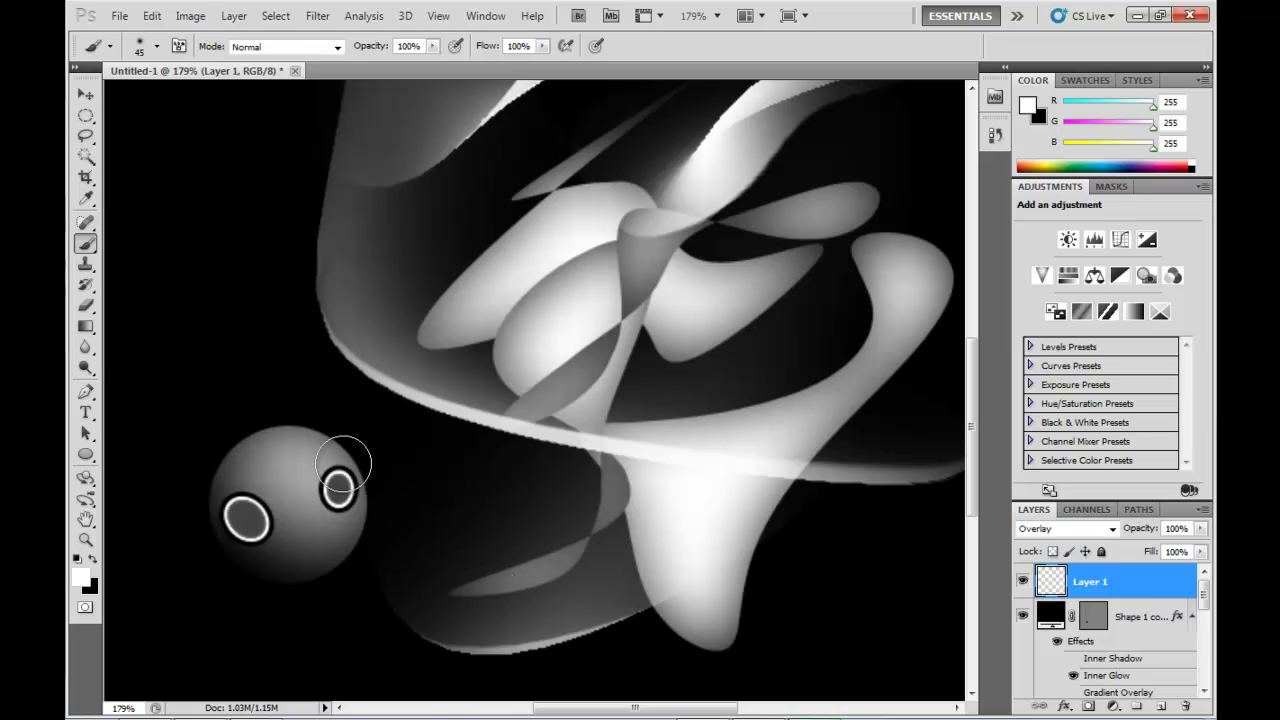
key(bracketright)
key(bracketright)
key(bracketright)
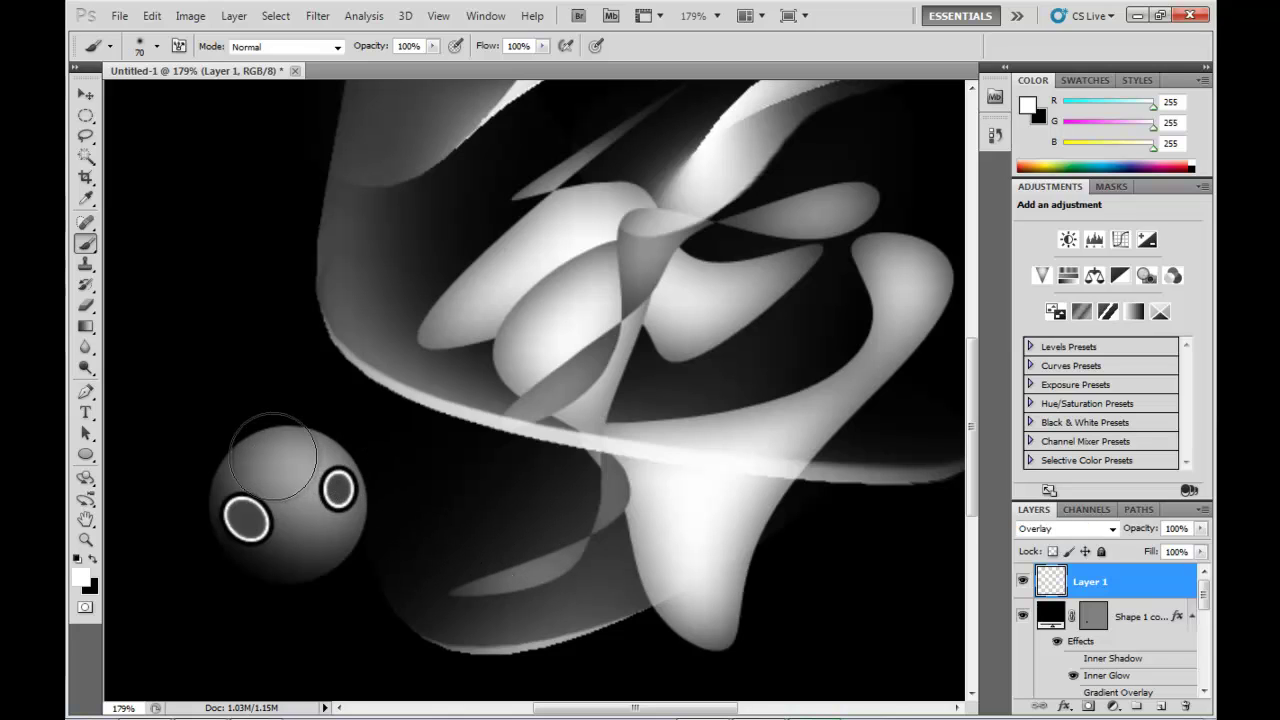
click(272, 457)
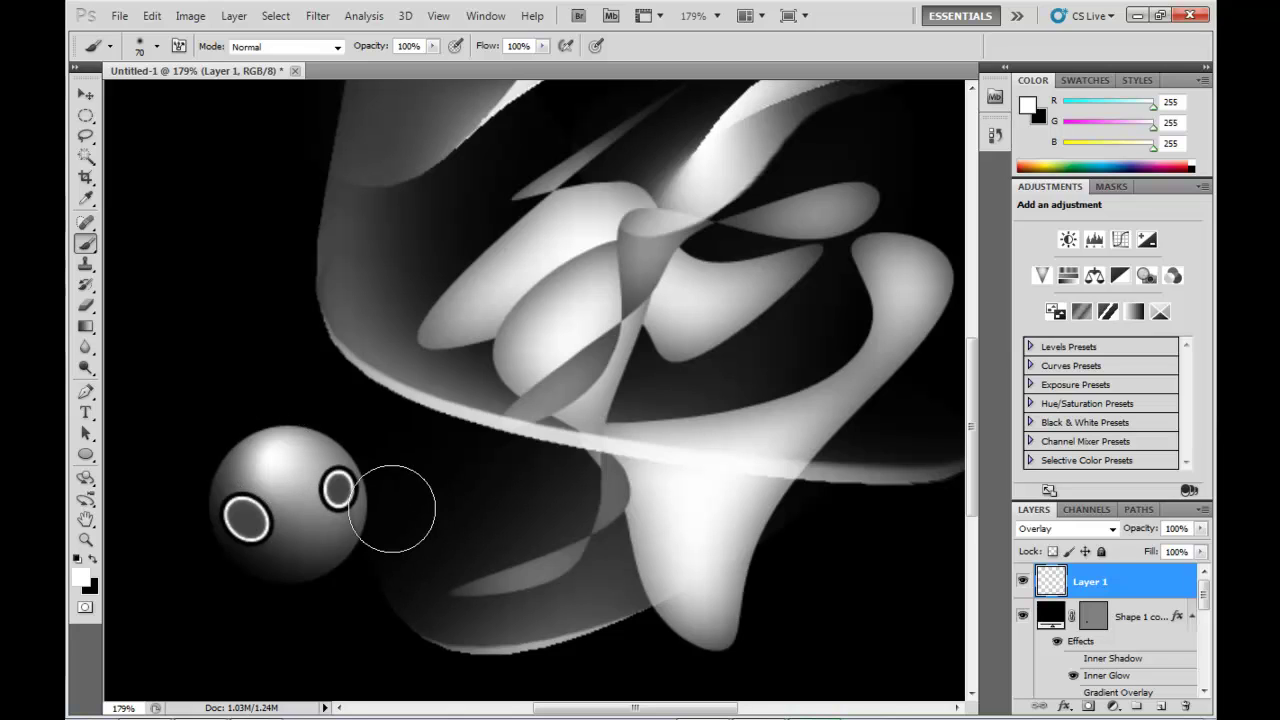
key(ctrl+z)
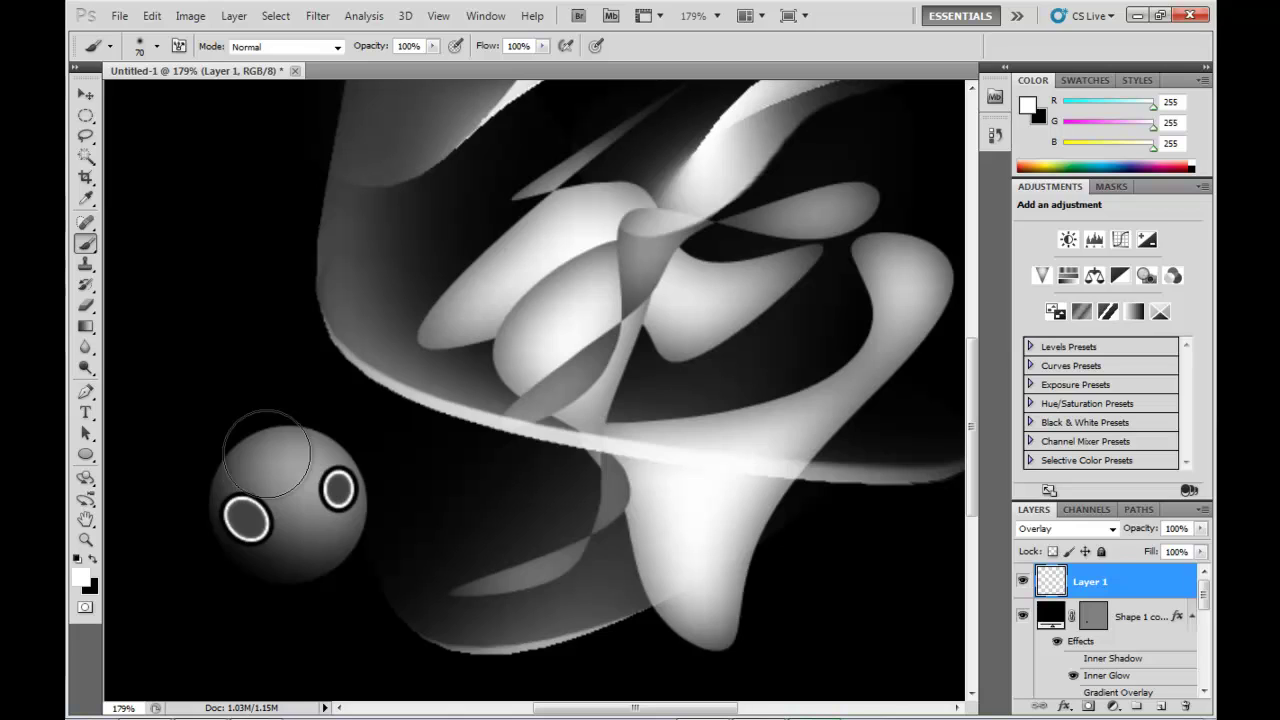
key(bracketright)
click(275, 447)
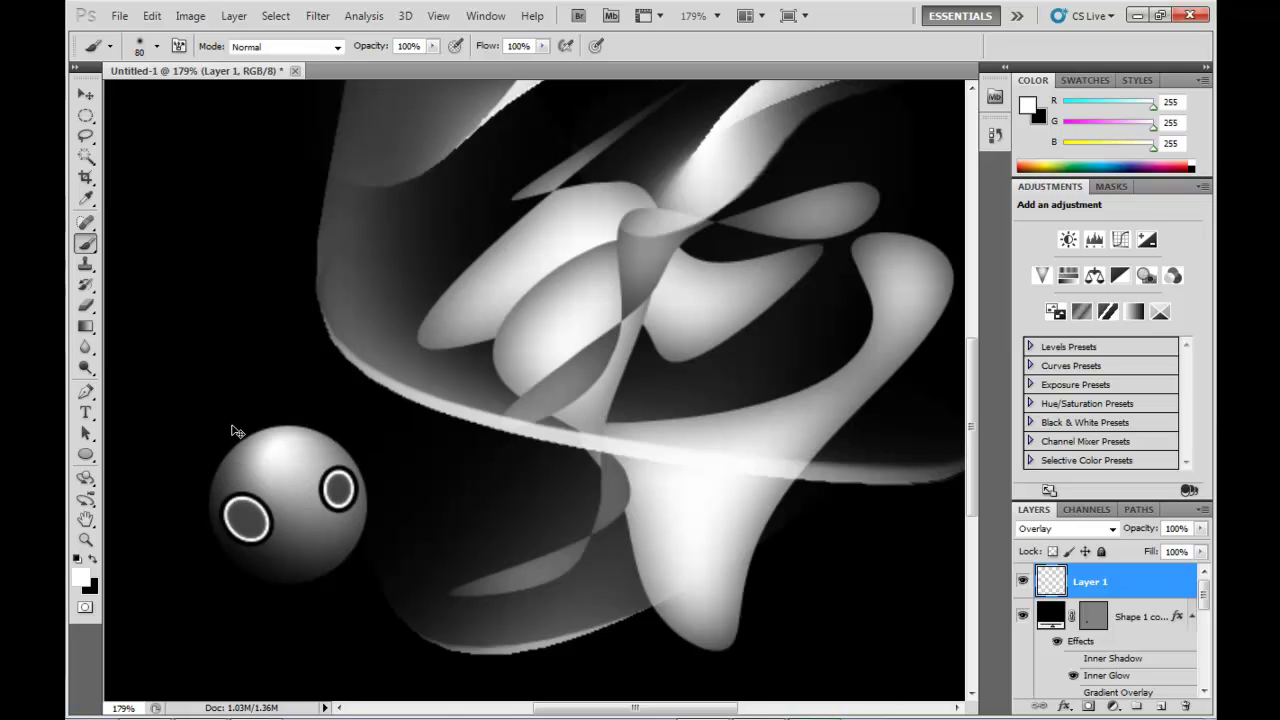
key(ctrl+z)
key(ctrl+z)
key(ctrl+z)
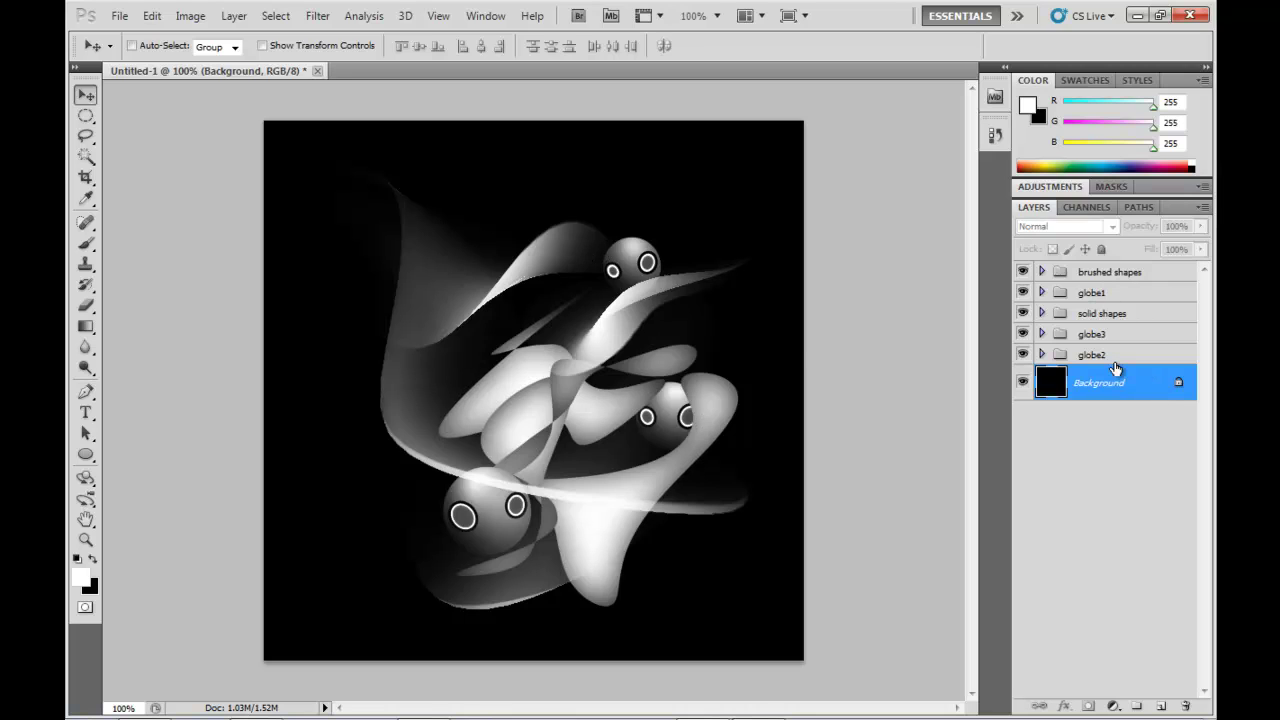
Create a layer named 'bg' and fill it with a top-left white-to-black gradient
key(ctrl+shift+n)
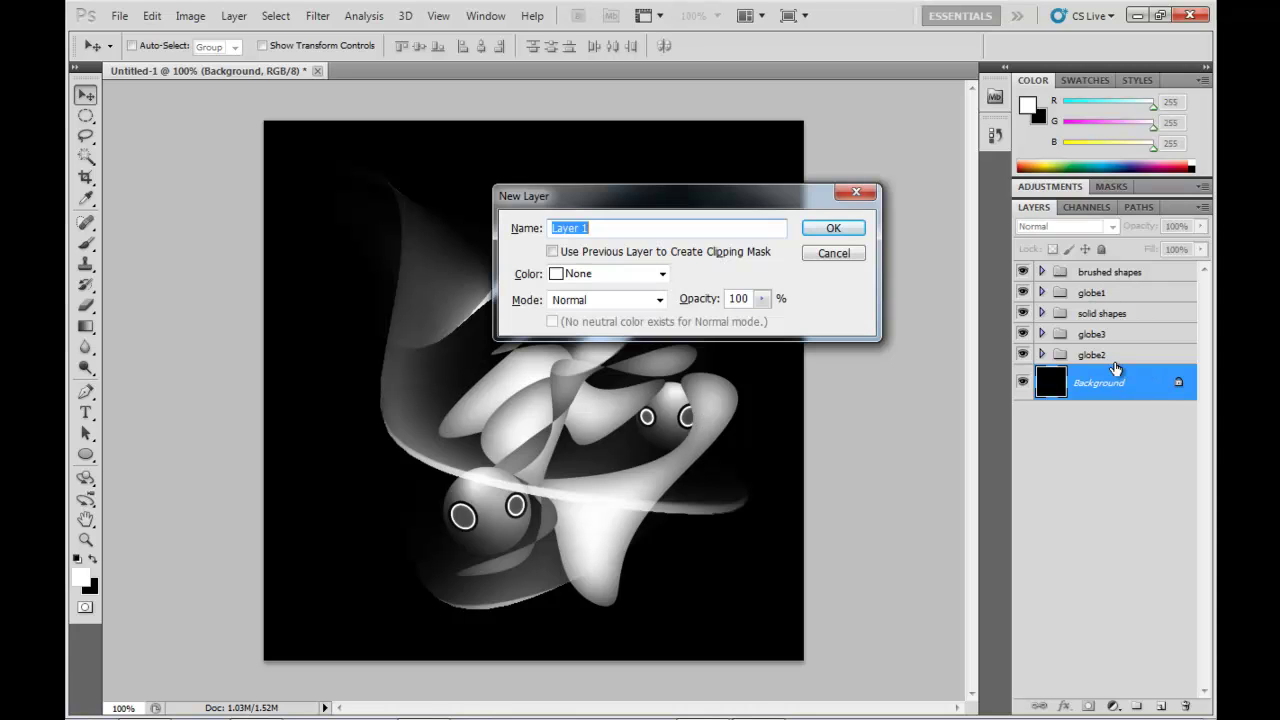
text(bg)
key(Return)
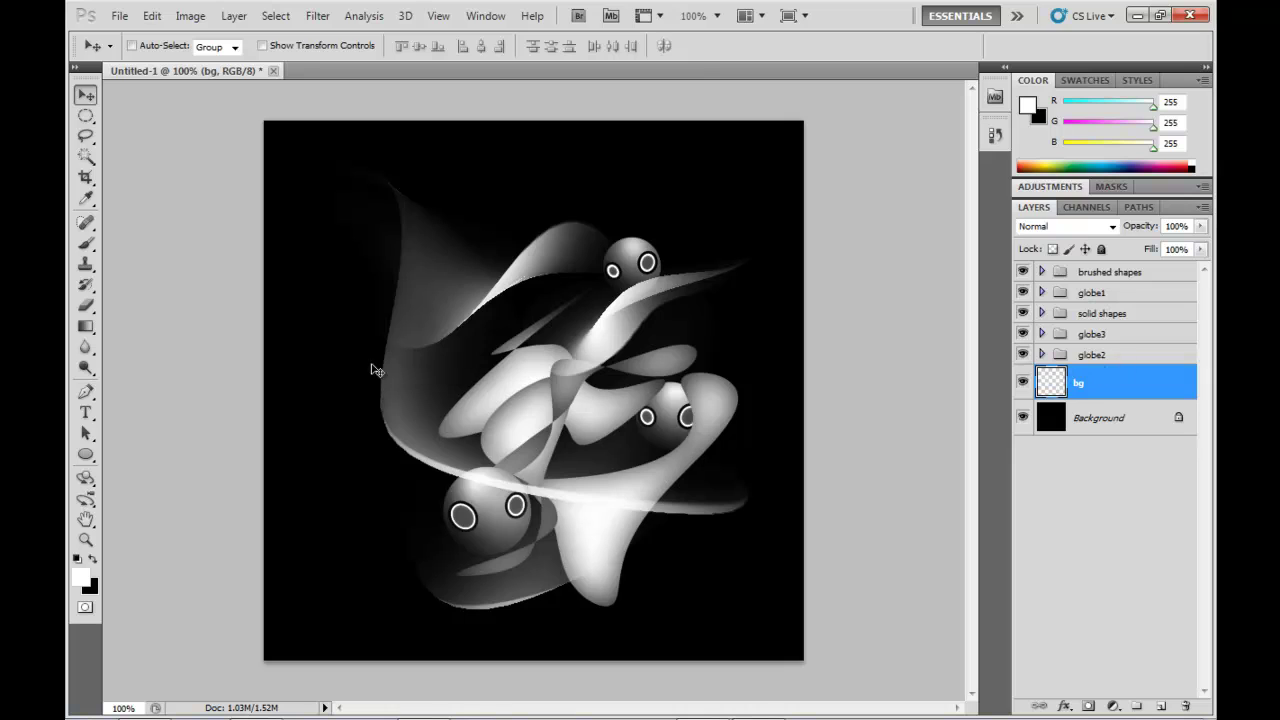
click(86, 326)
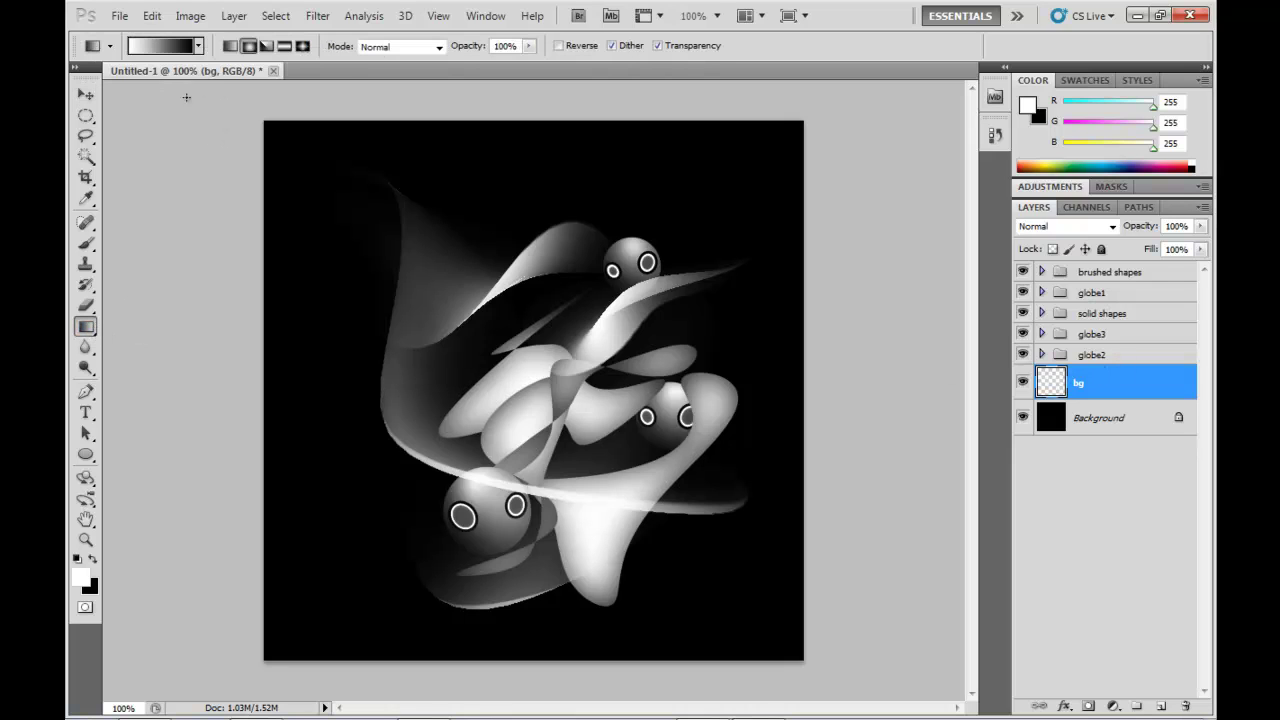
drag(184, 88, 588, 460)
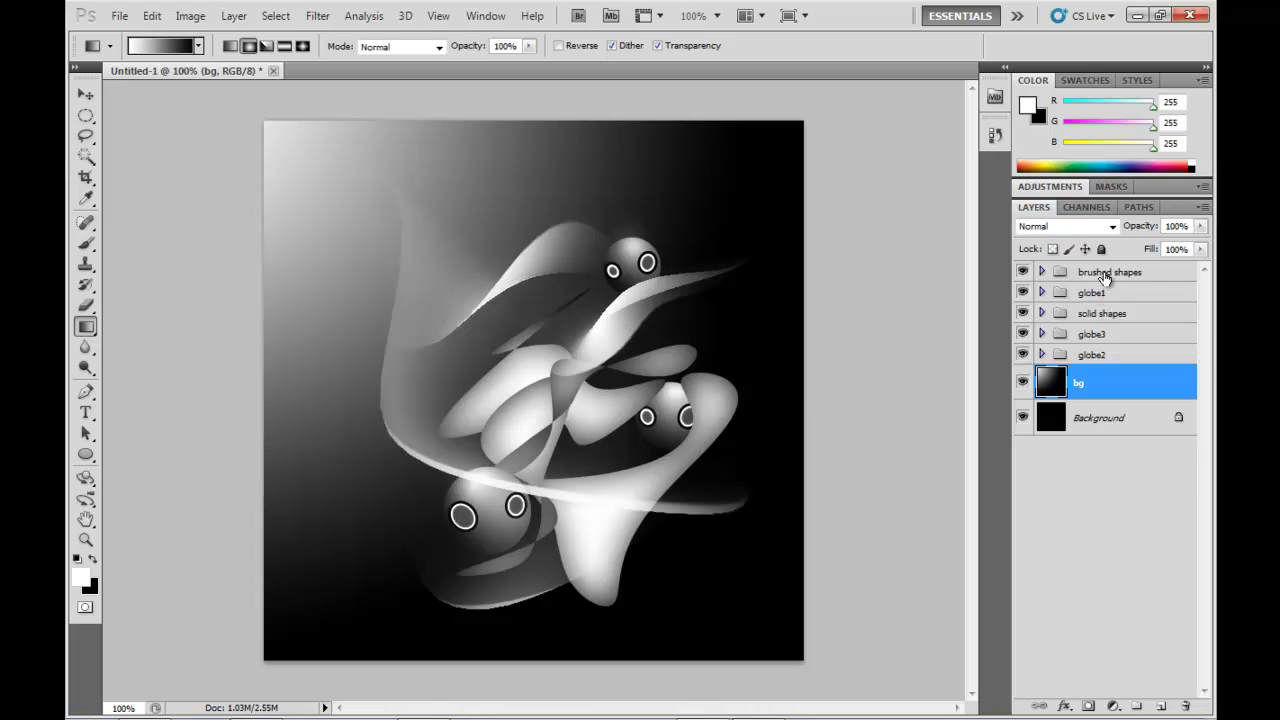
Add a new empty layer above the brushed shapes group and choose a small soft brush
click(1104, 276)
key(ctrl+shift+n)
key(Return)
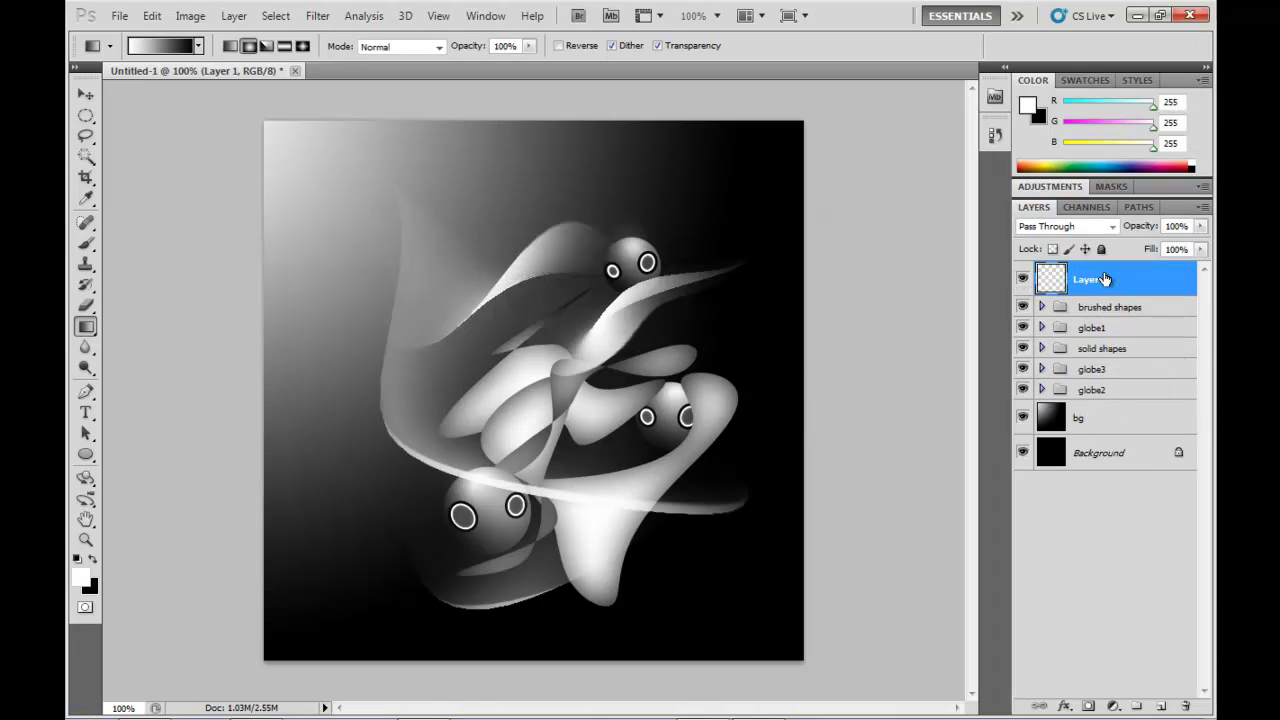
click(86, 243)
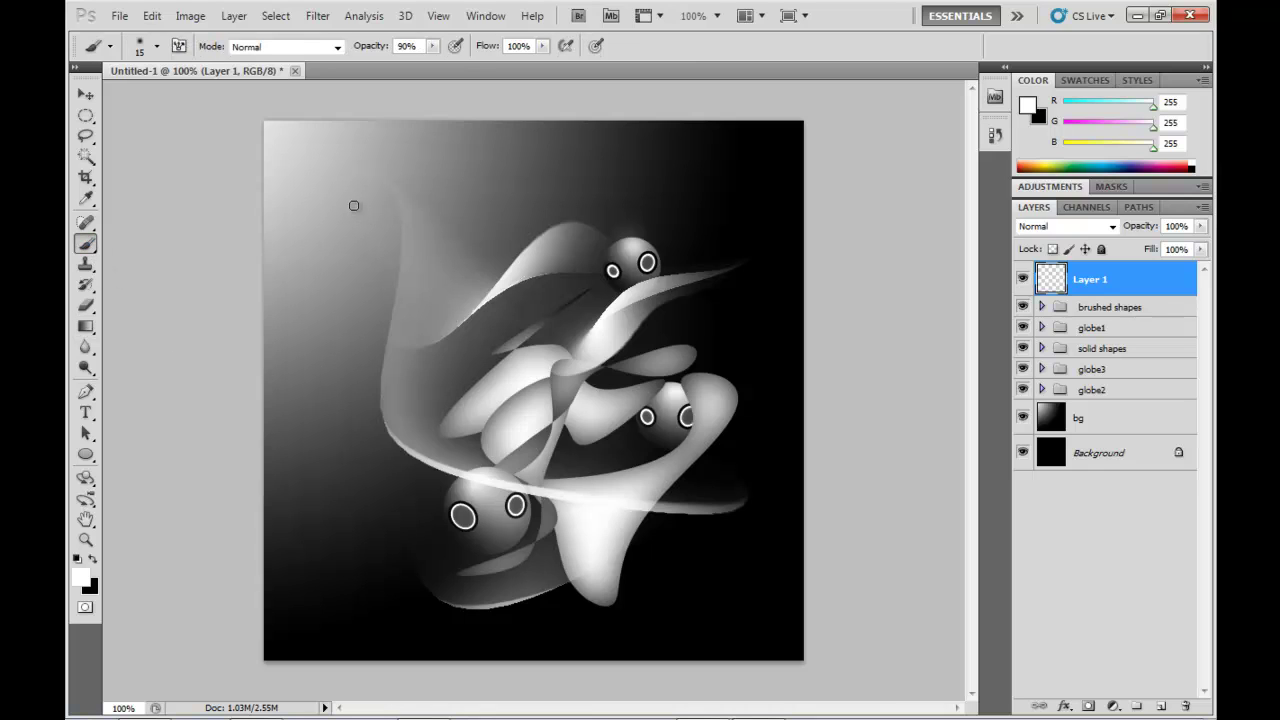
click(159, 47)
click(159, 47)
Dot small white light spots above, right of, lower right of and below the shapes
click(487, 259)
click(686, 310)
click(669, 529)
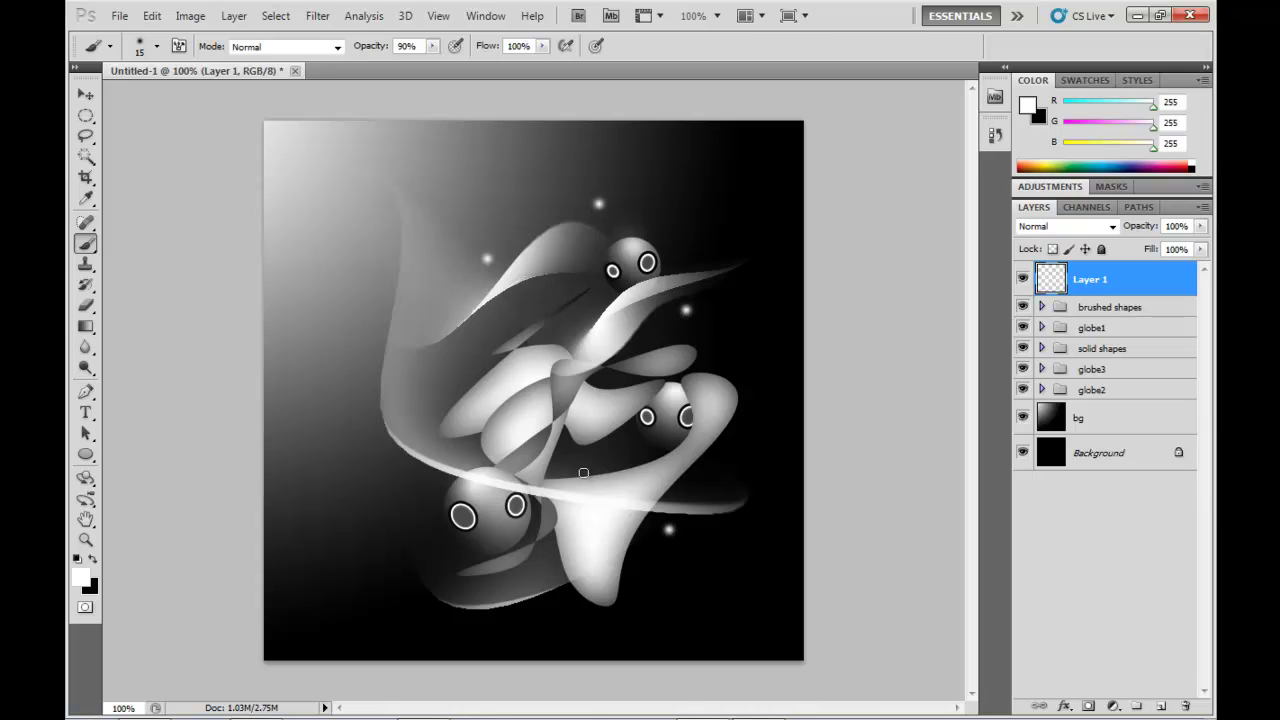
click(583, 465)
click(491, 606)
Paint larger soft glows on the left shapes, centre right, above the upper globe and bottom
key(bracketright)
key(bracketright)
key(bracketright)
key(bracketright)
key(bracketright)
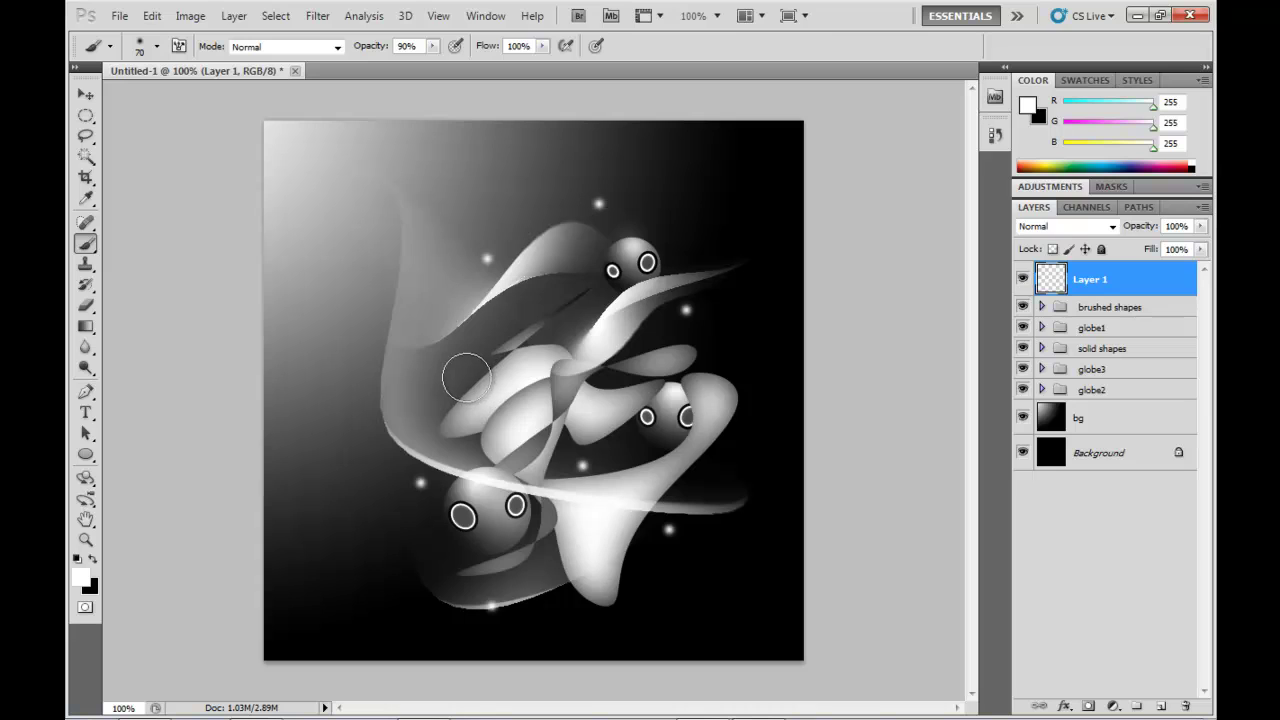
click(463, 374)
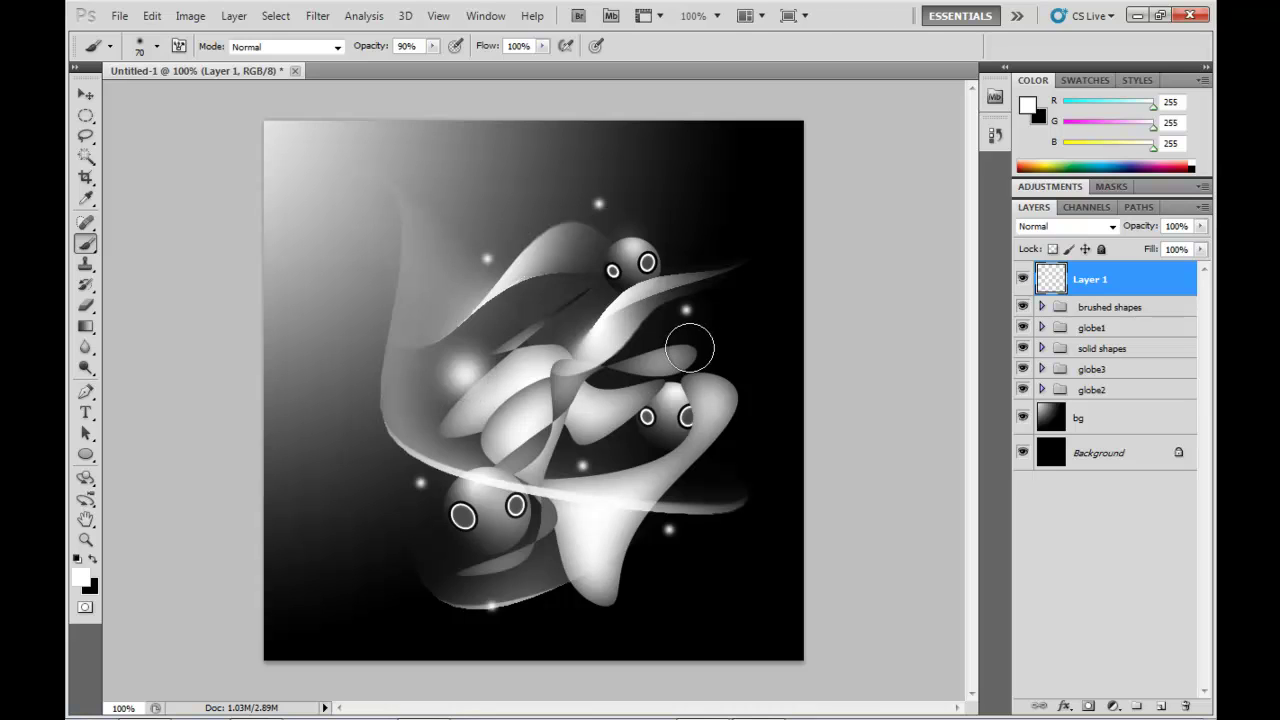
key(bracketleft)
key(bracketleft)
key(bracketleft)
click(628, 346)
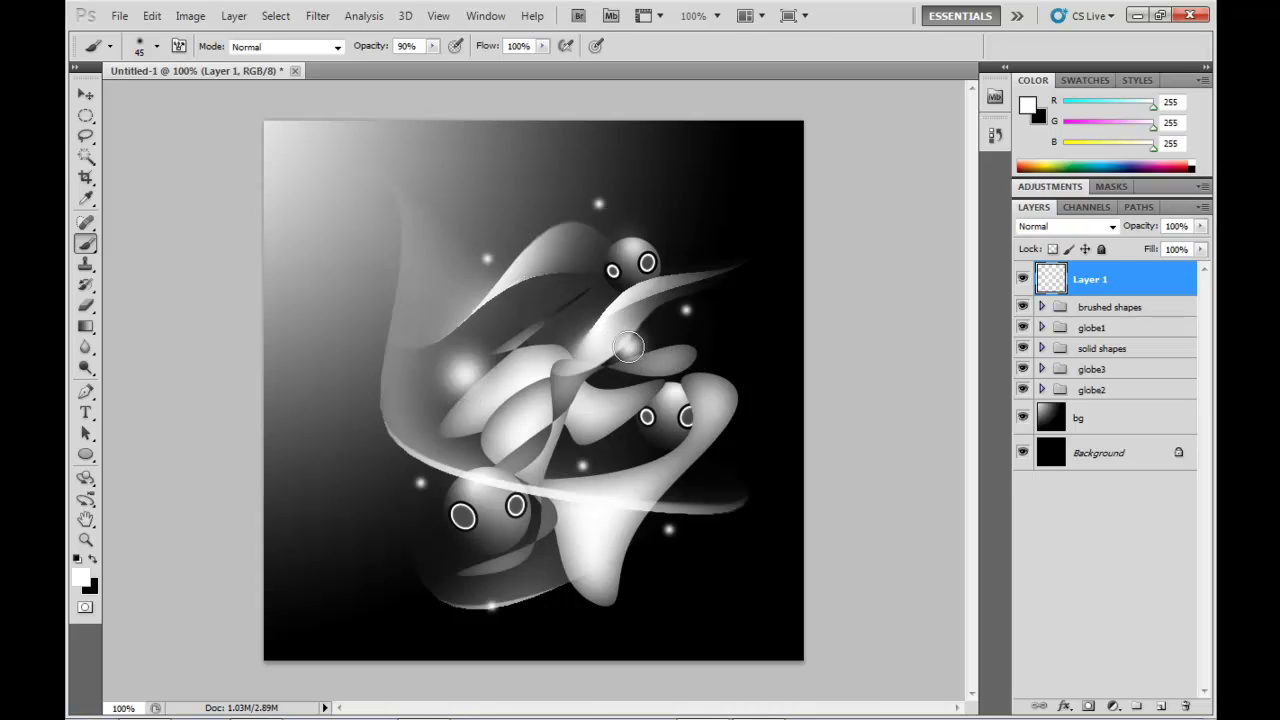
click(559, 206)
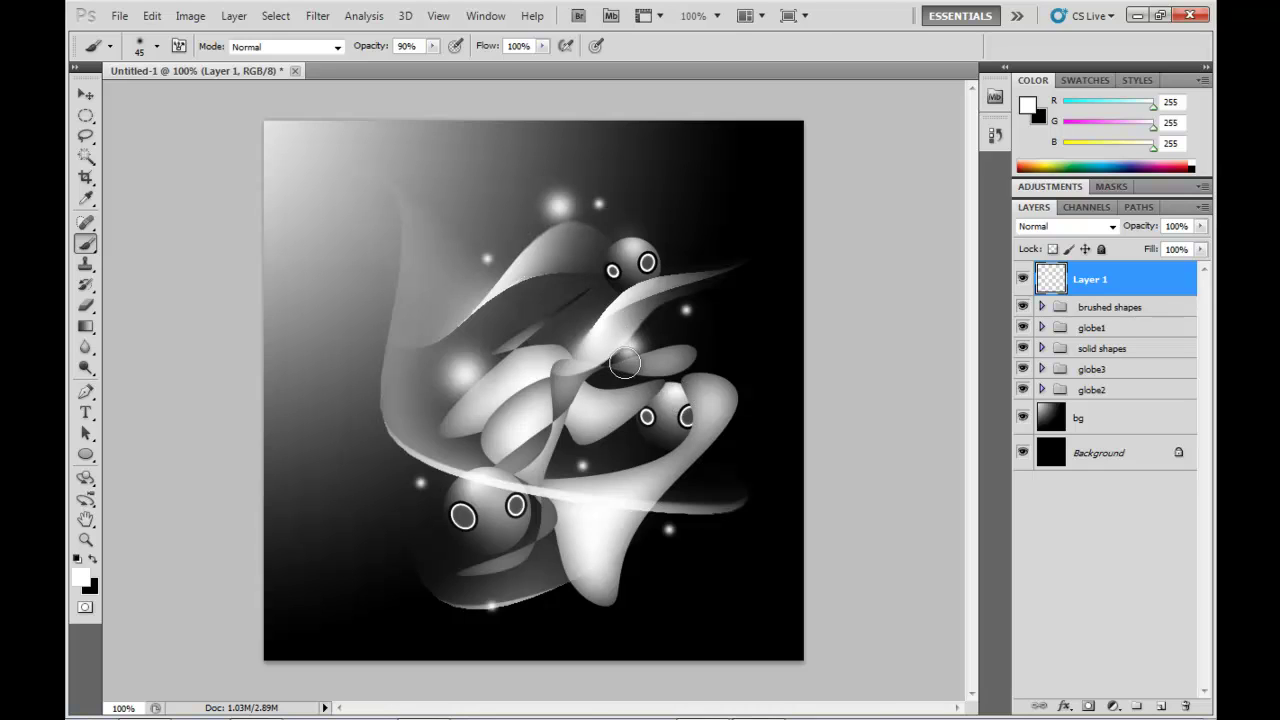
key(bracketright)
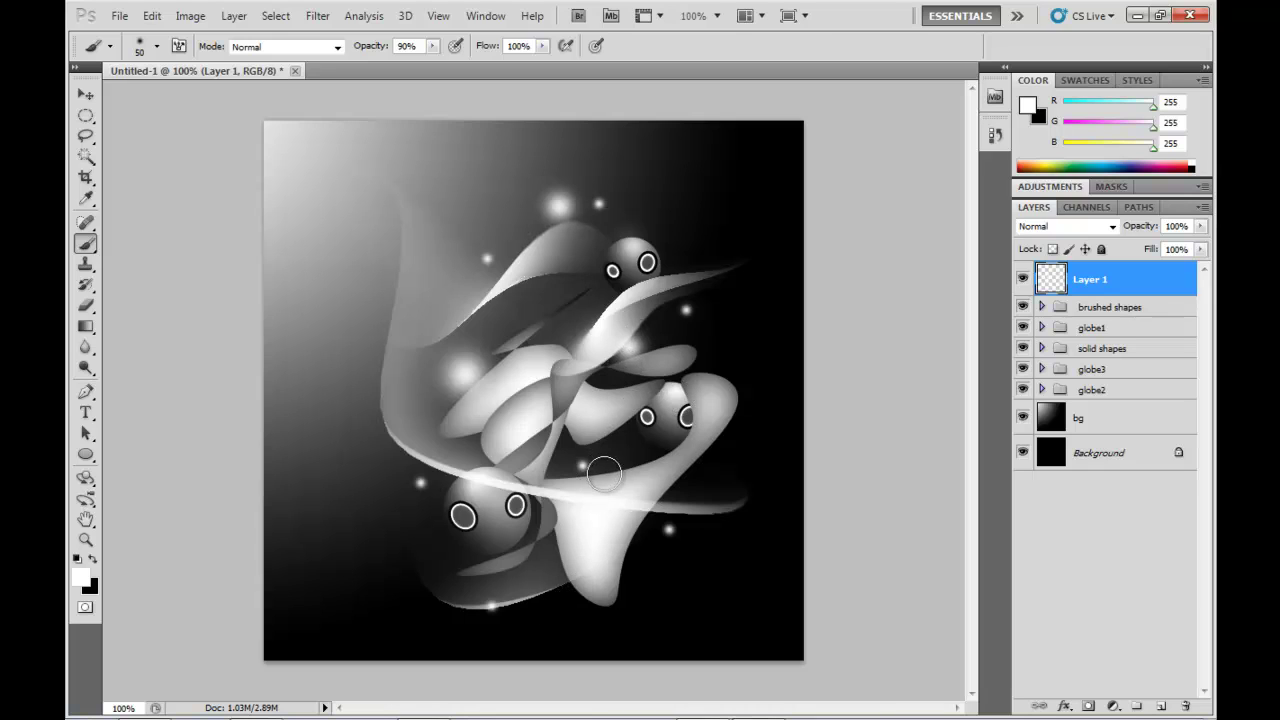
key(bracketright)
key(bracketright)
key(bracketright)
click(545, 608)
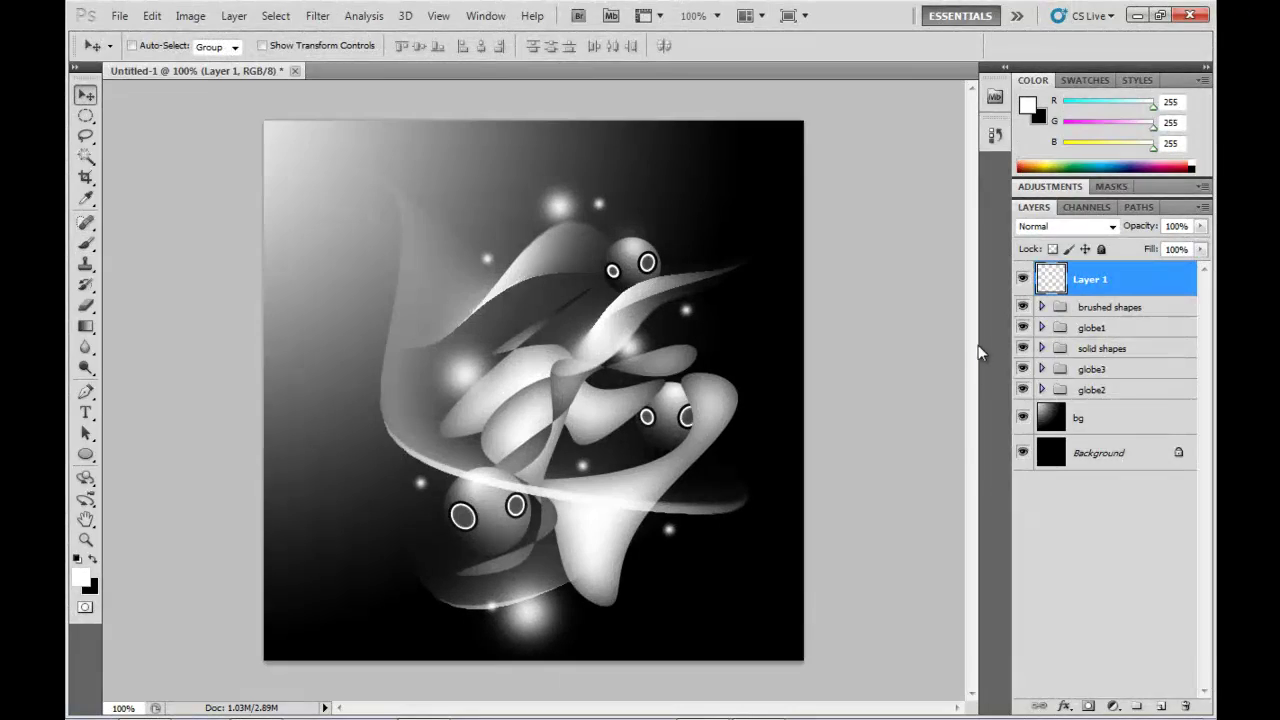
Flatten the image and duplicate the flattened layer
click(238, 17)
click(280, 604)
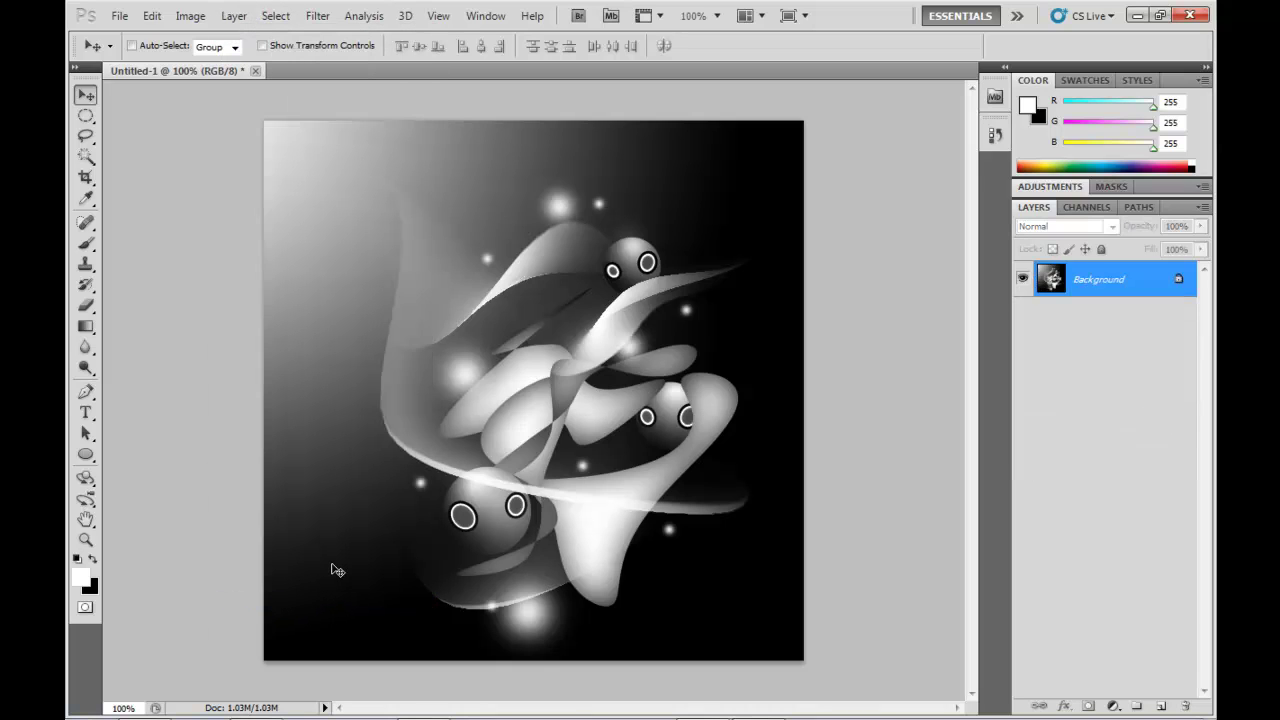
key(ctrl+j)
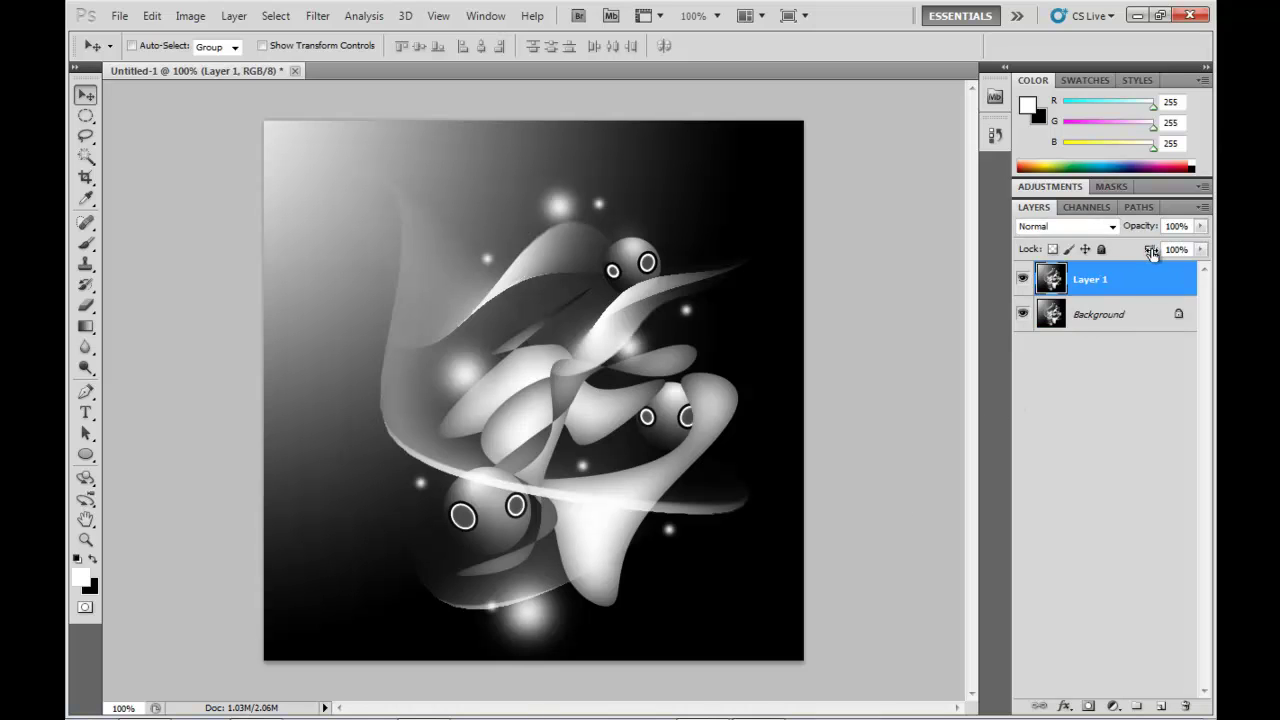
Soften the copy with a radius-12 Median filter and fade it to about 61% opacity
click(318, 17)
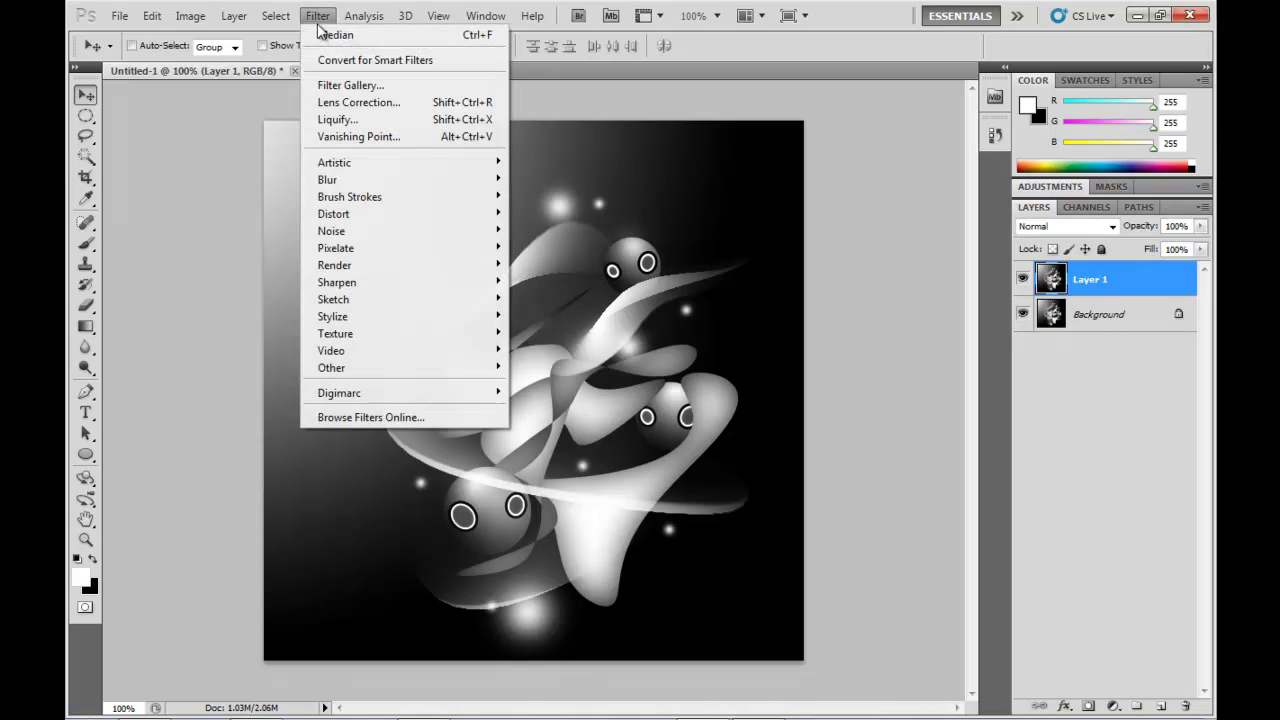
mouse_move(370, 233)
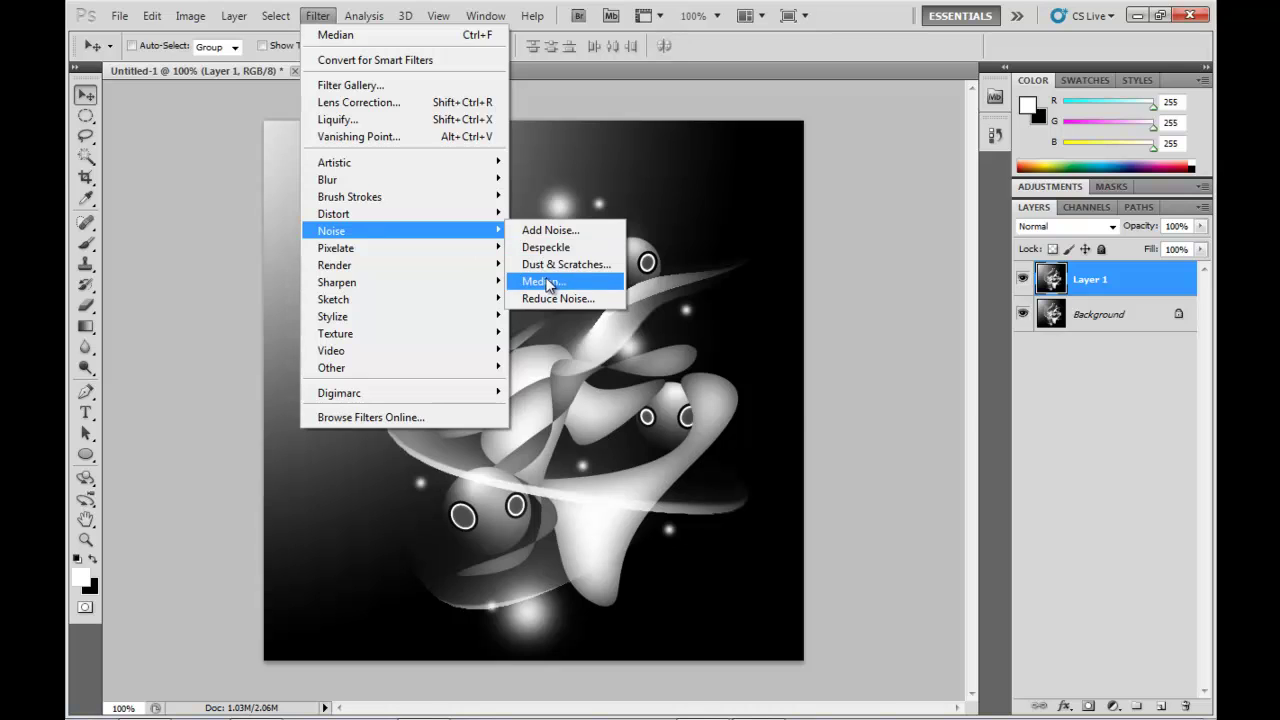
click(548, 285)
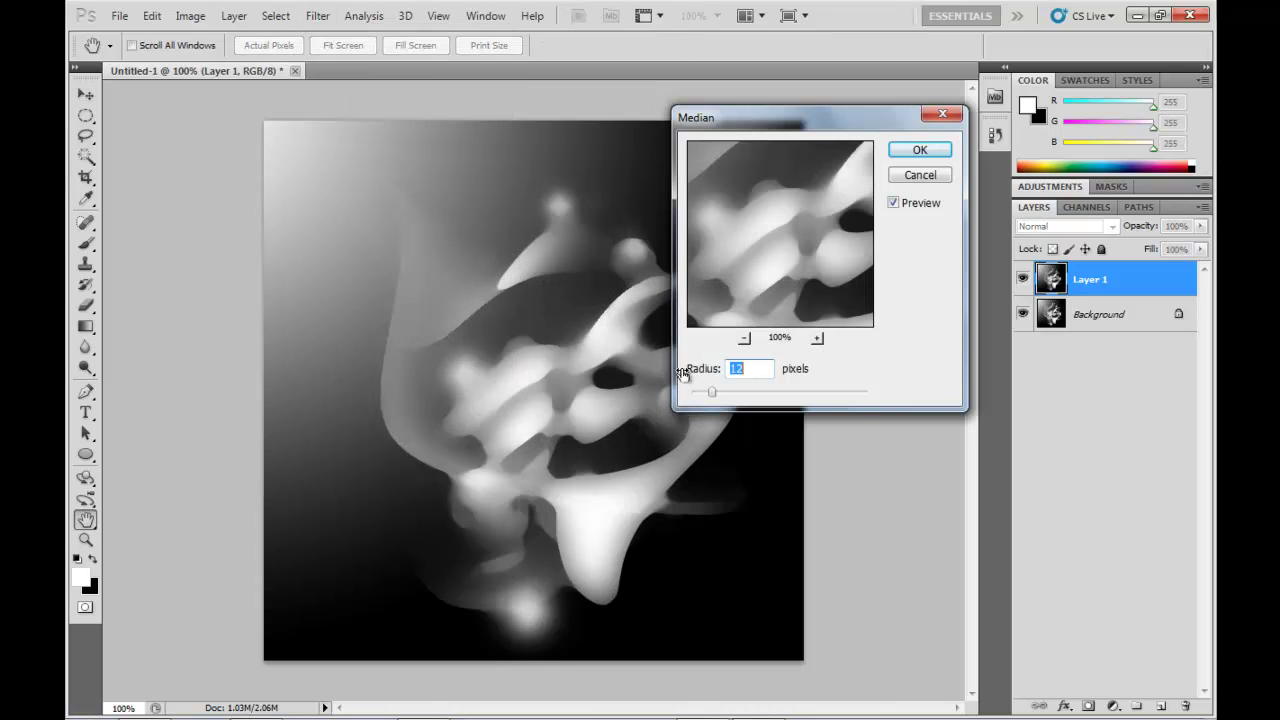
click(919, 150)
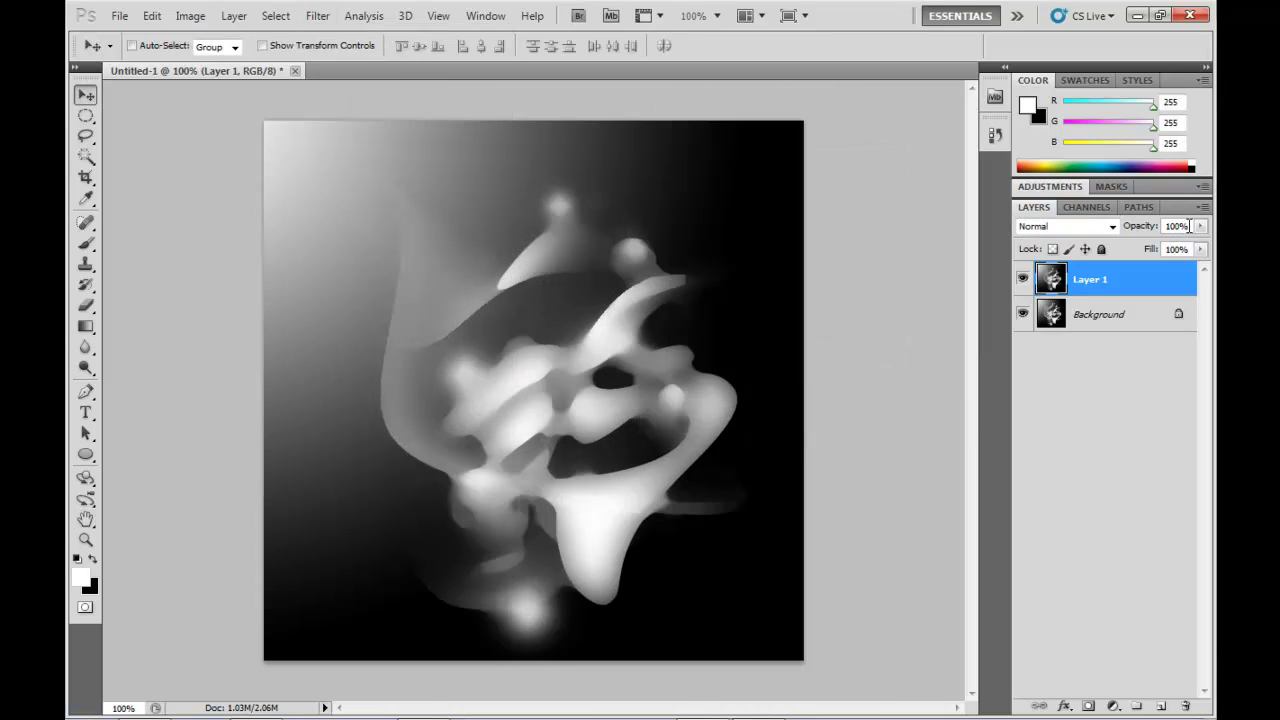
click(1200, 226)
drag(1196, 247, 1167, 253)
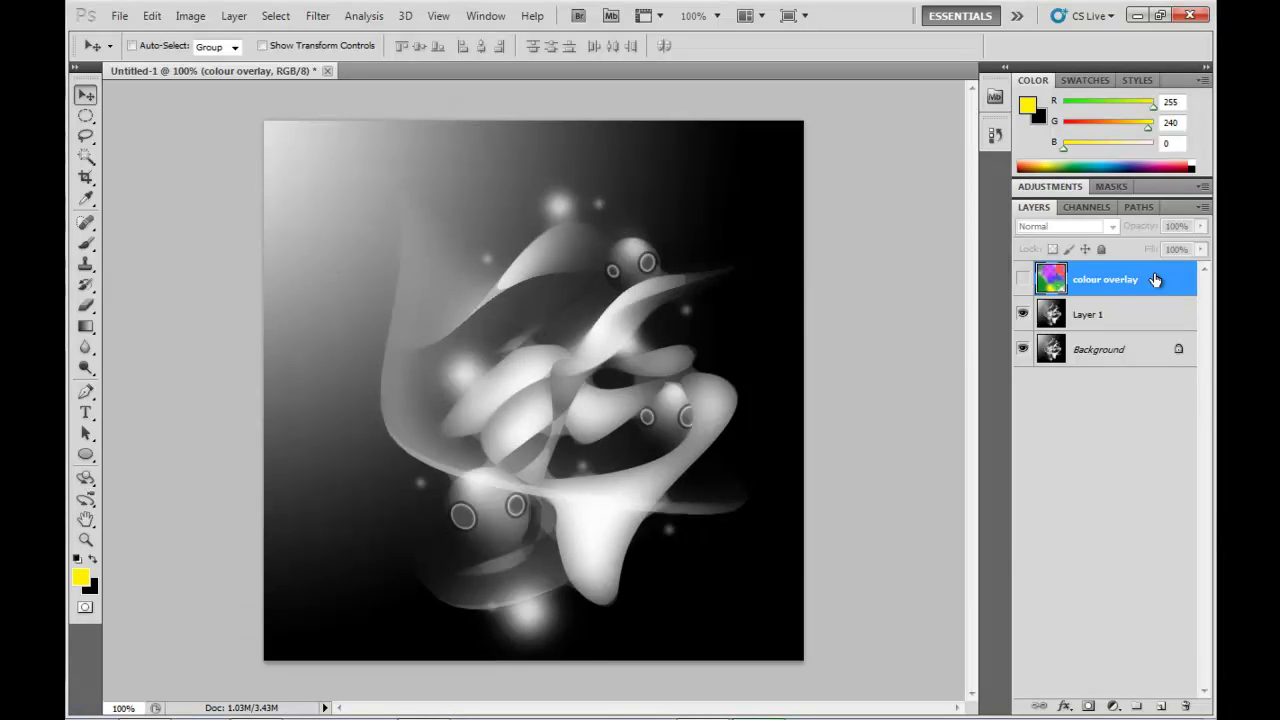
Show the multicoloured colour overlay layer and lower its opacity to about 70%
click(1023, 281)
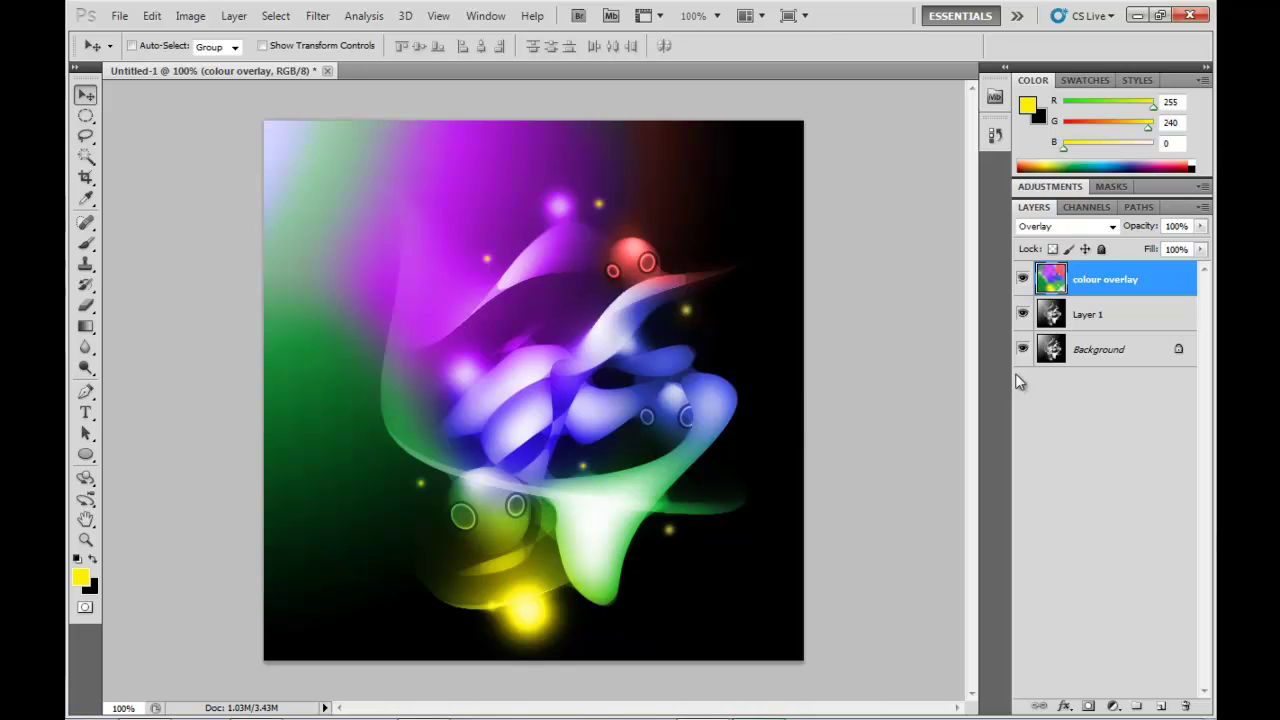
click(1201, 226)
drag(1205, 253, 1172, 248)
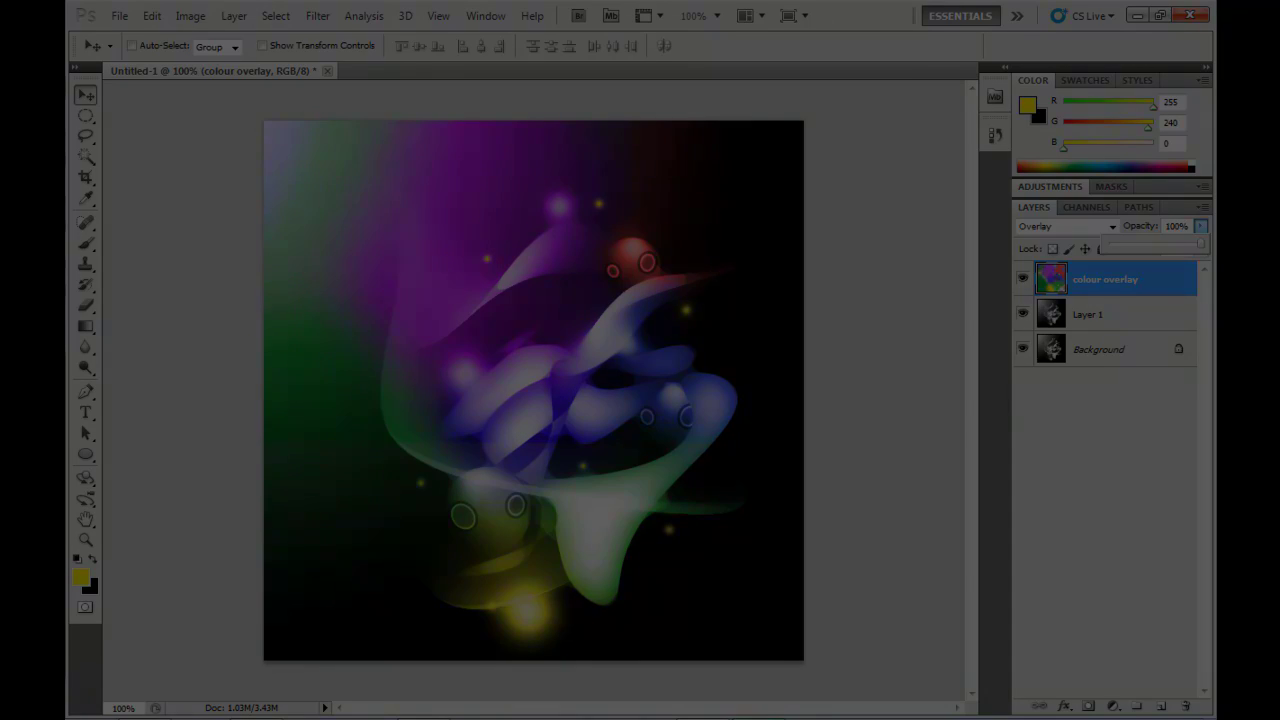